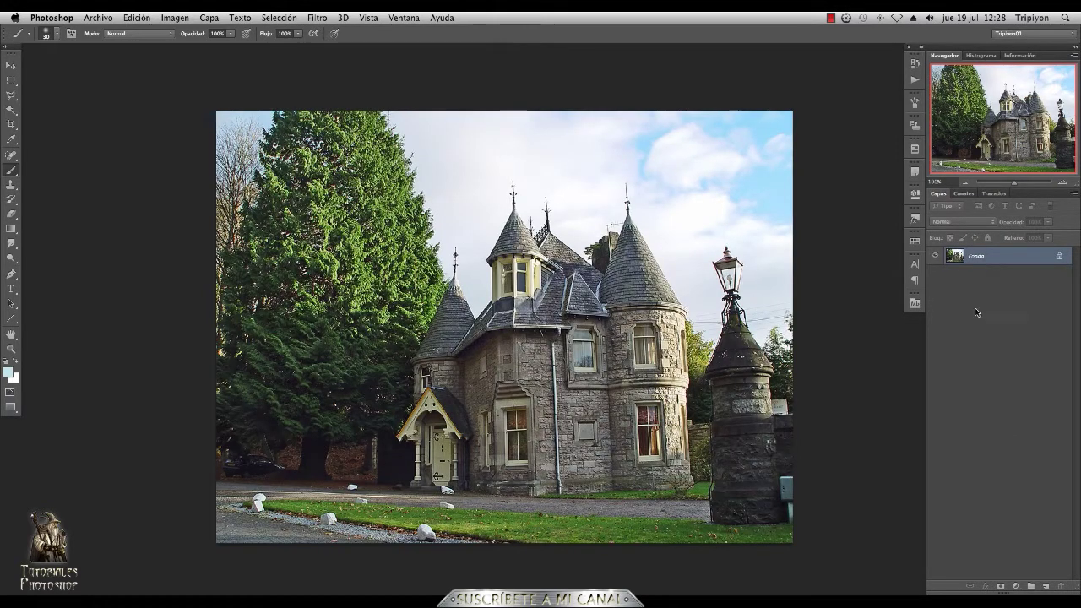
# Duplicate the background photo layer three times.
pyautogui.hotkey('ctrl', 'j')
pyautogui.hotkey('ctrl', 'j')
pyautogui.hotkey('ctrl', 'j')
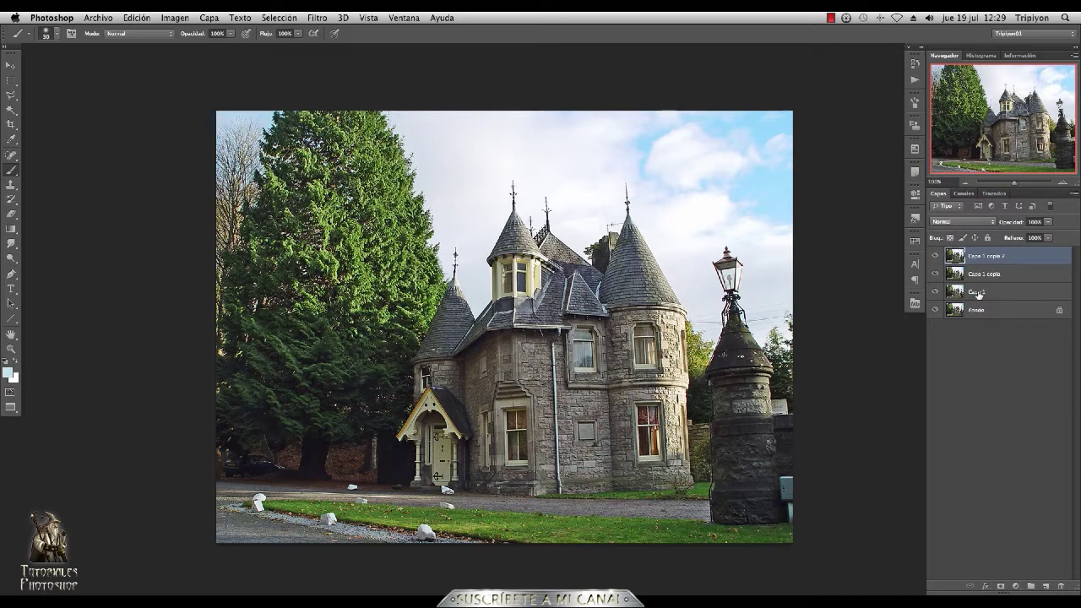
# Rename the three duplicate layers, from the lowest up, as Umbral 1, Umbral 2 and Umbral 3.
pyautogui.click(982, 292)
pyautogui.doubleClick(978, 292)
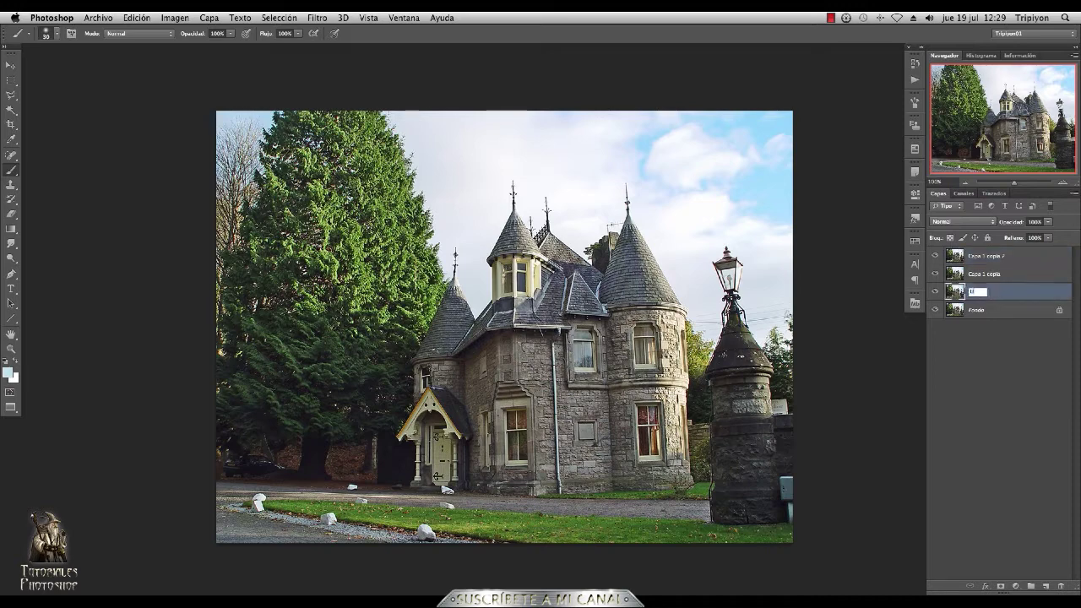
pyautogui.write('Umbral 1')
pyautogui.doubleClick(984, 274)
pyautogui.write('U')
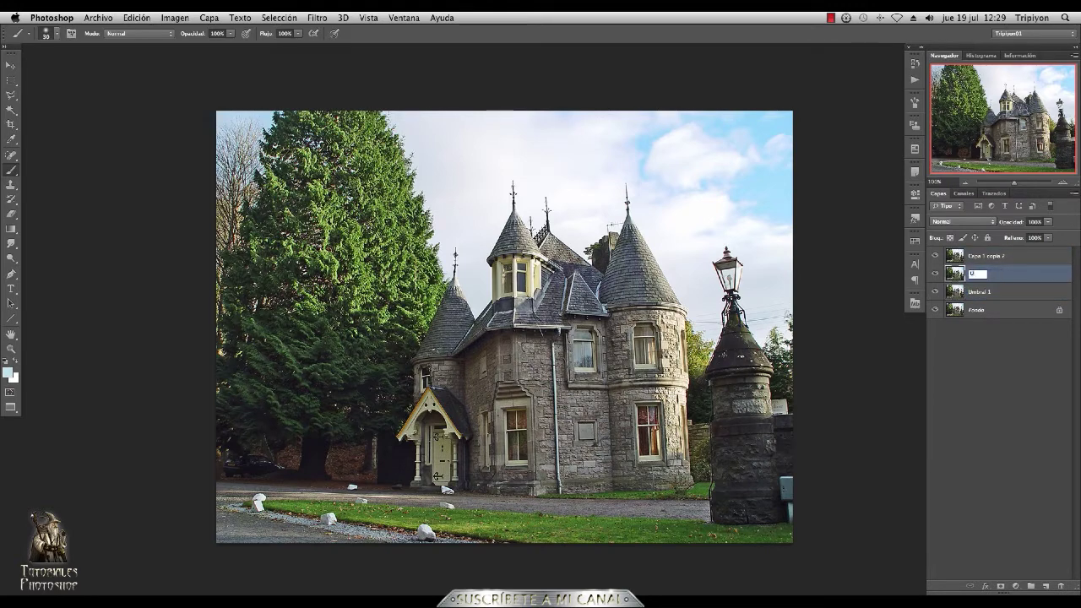
pyautogui.doubleClick(990, 256)
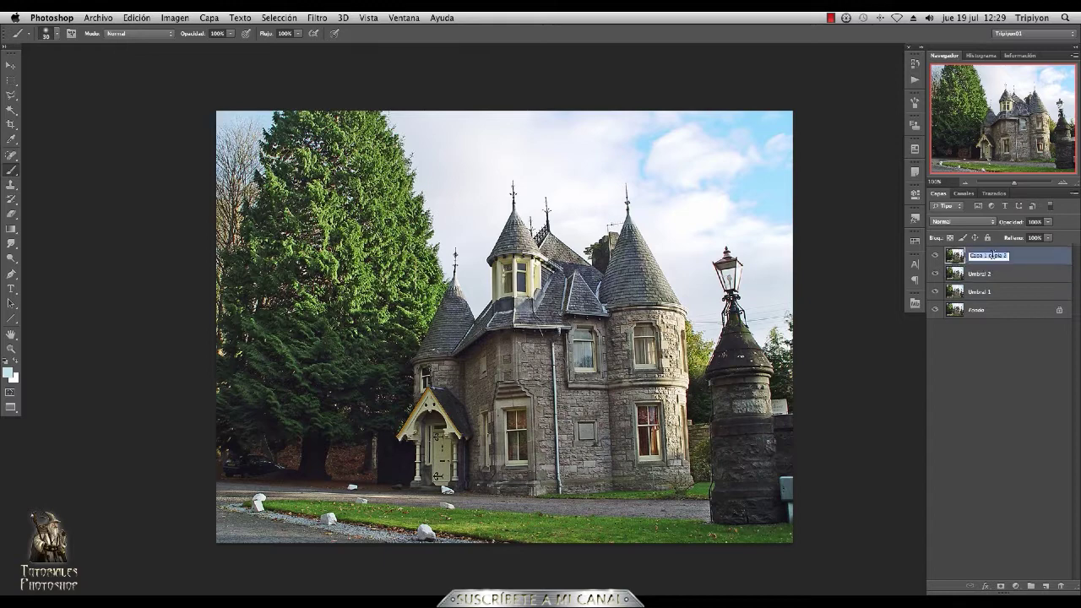
pyautogui.write('Umbral 3')
pyautogui.press('Return')
# Hide the Umbral 3 and Umbral 2 layers and apply a Threshold adjustment at level 191 to Umbral 1.
pyautogui.click(935, 256)
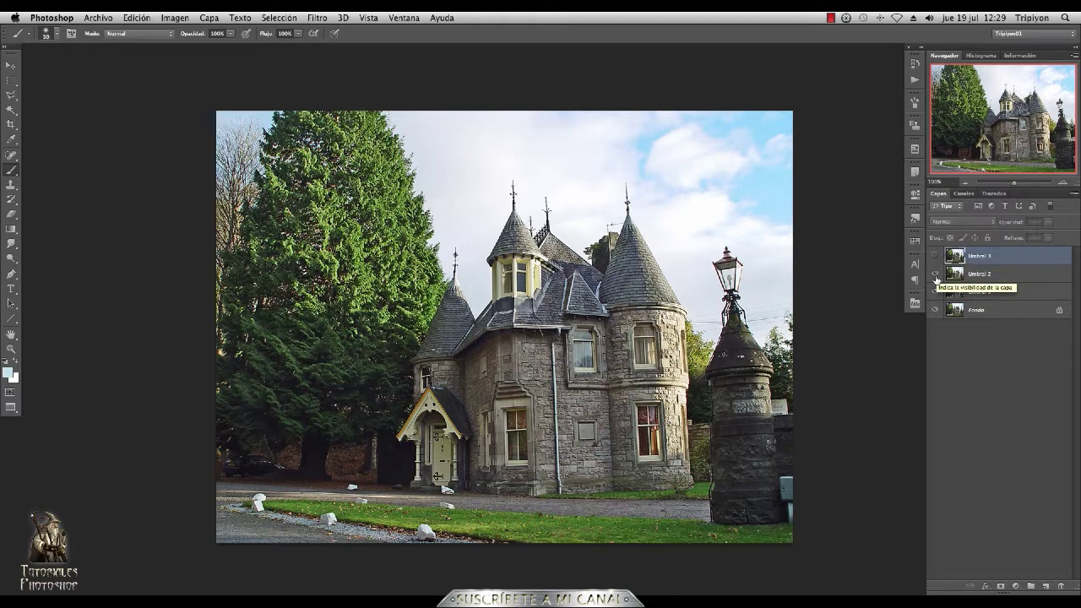
pyautogui.click(987, 292)
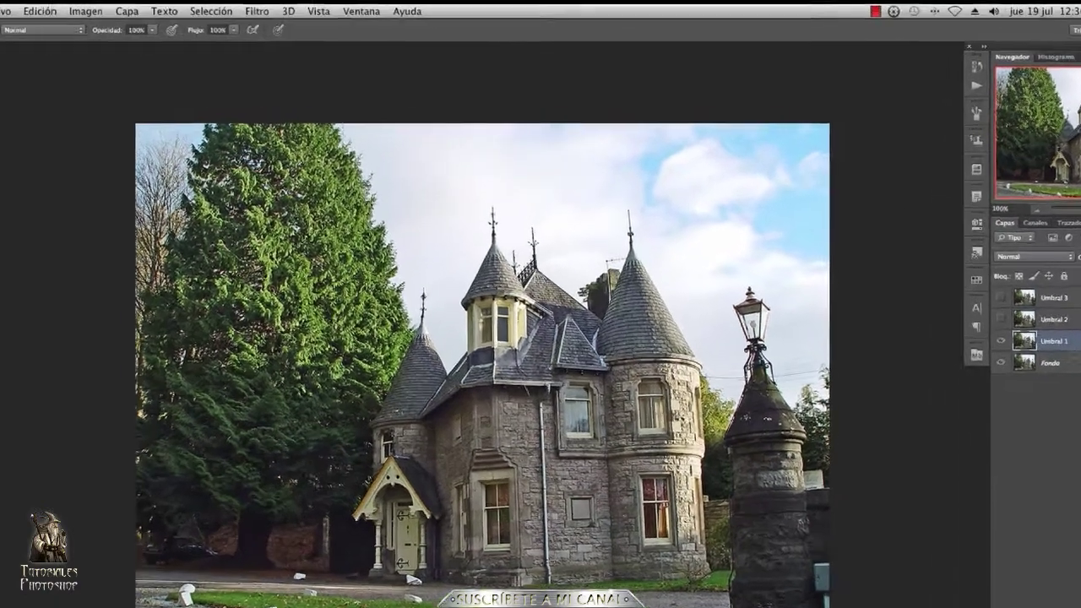
pyautogui.click(175, 18)
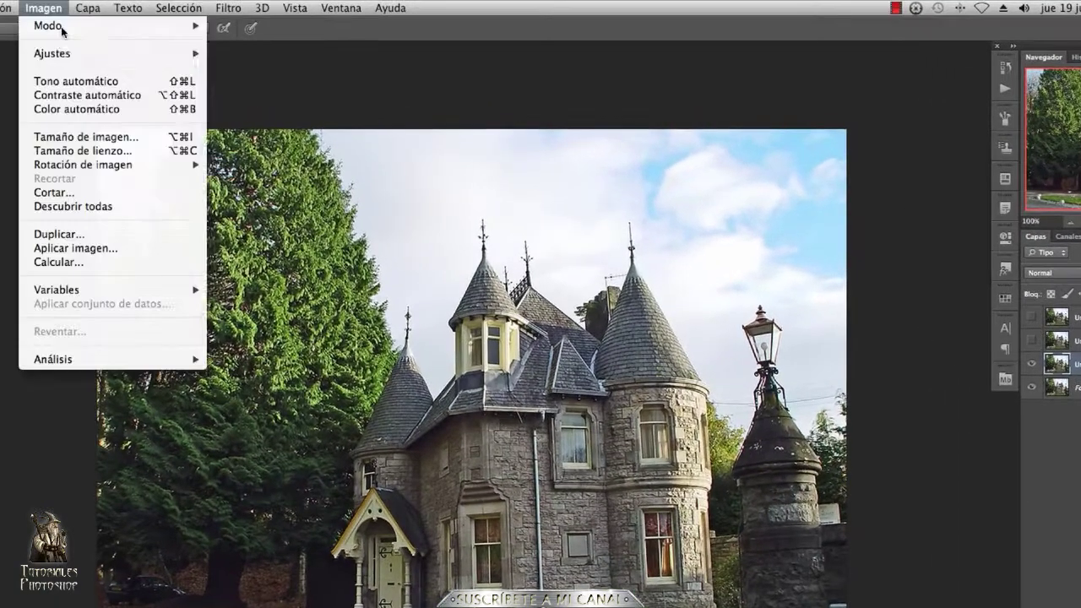
pyautogui.moveTo(190, 54)
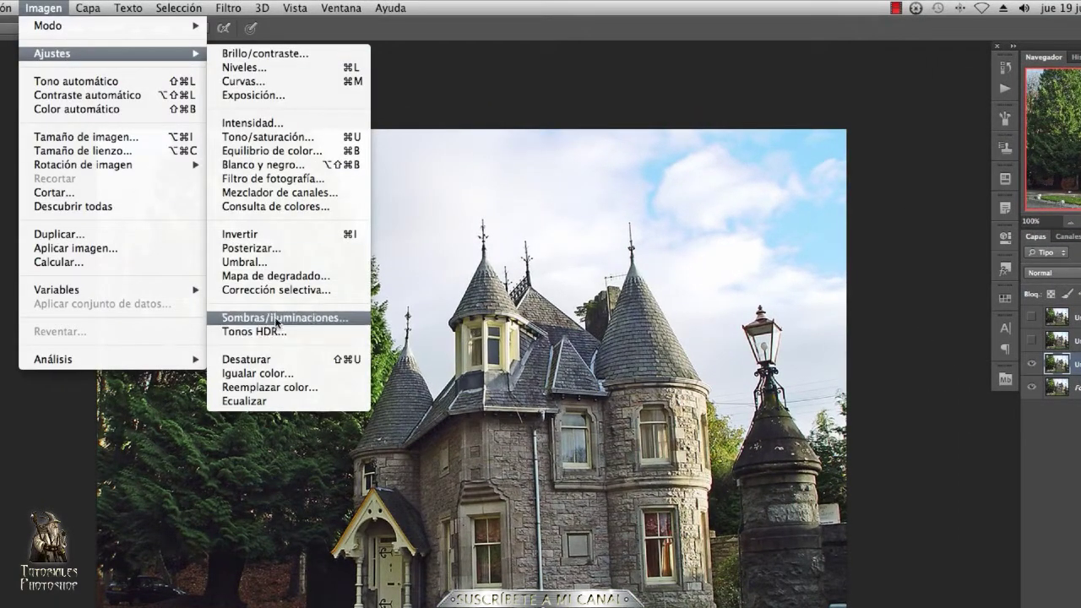
pyautogui.click(254, 262)
pyautogui.moveTo(933, 119); pyautogui.dragTo(911, 132)
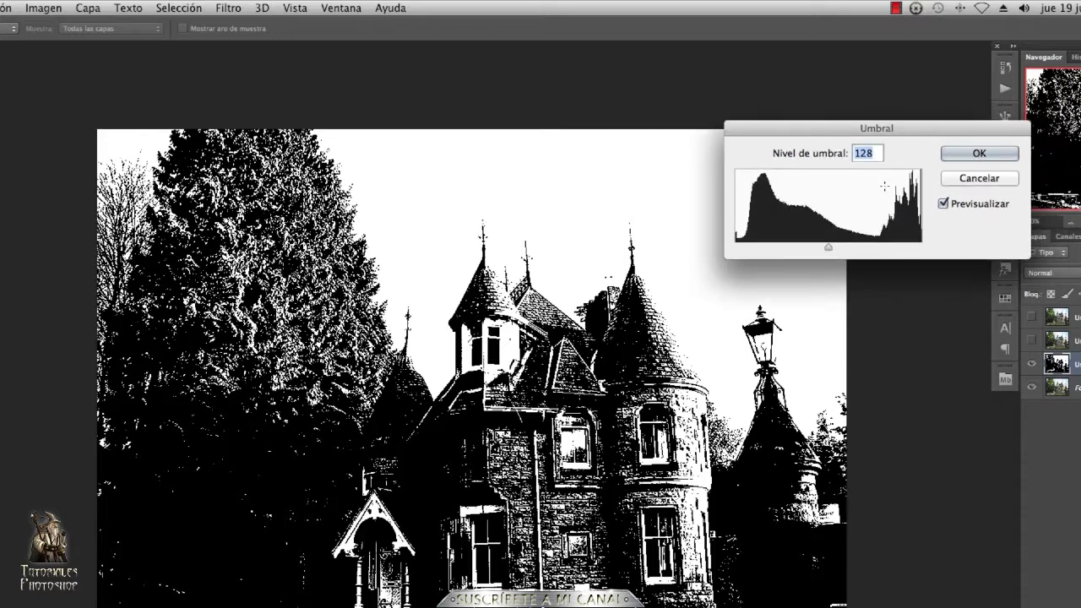
pyautogui.write('191')
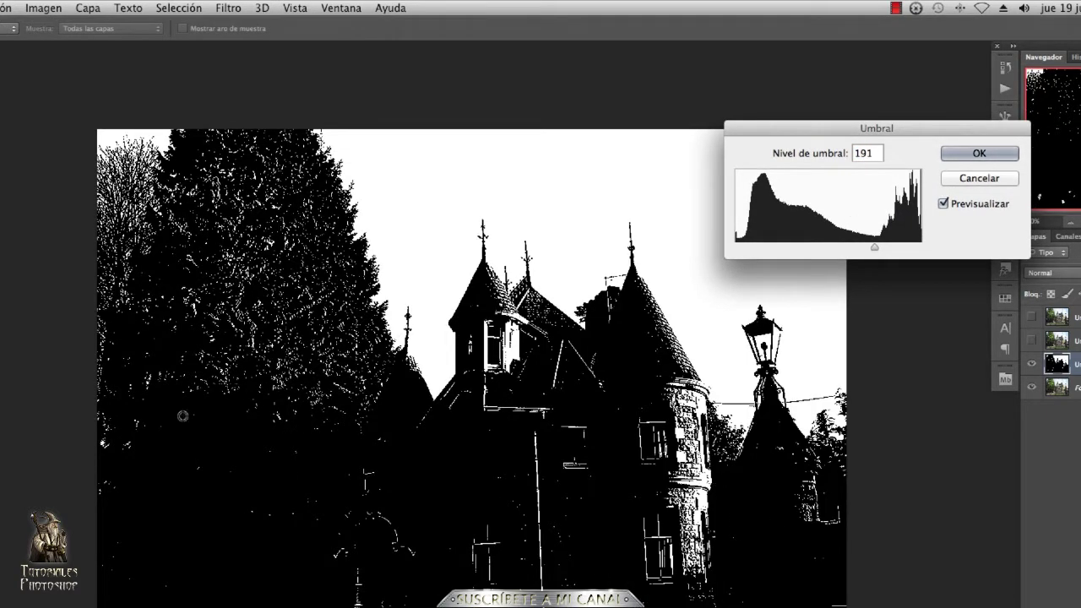
pyautogui.click(979, 153)
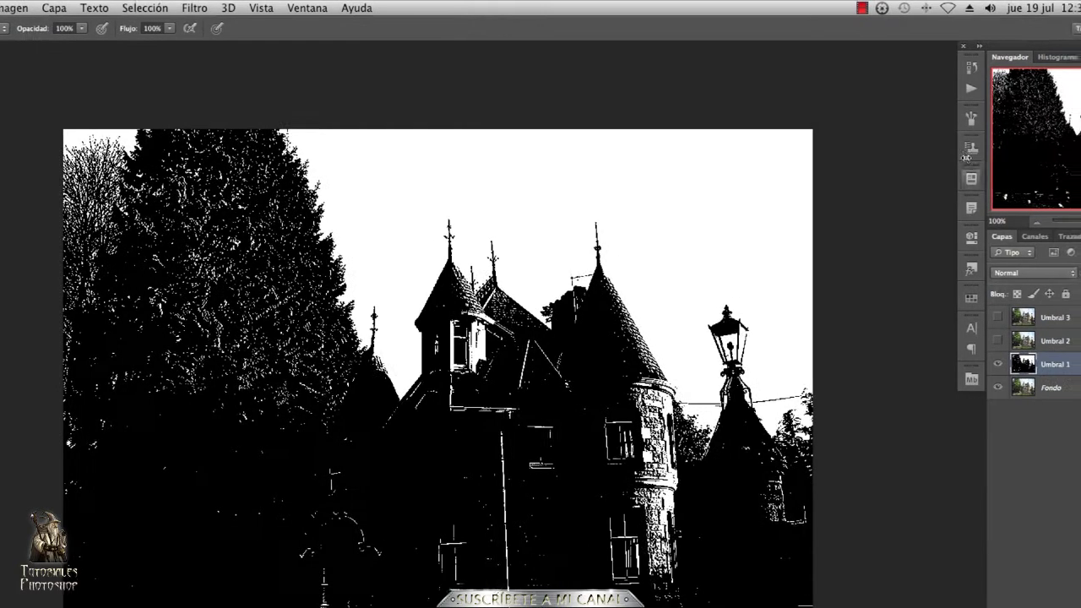
# Show the Umbral 2 layer and apply a Threshold adjustment at level 100 to it.
pyautogui.click(1078, 340)
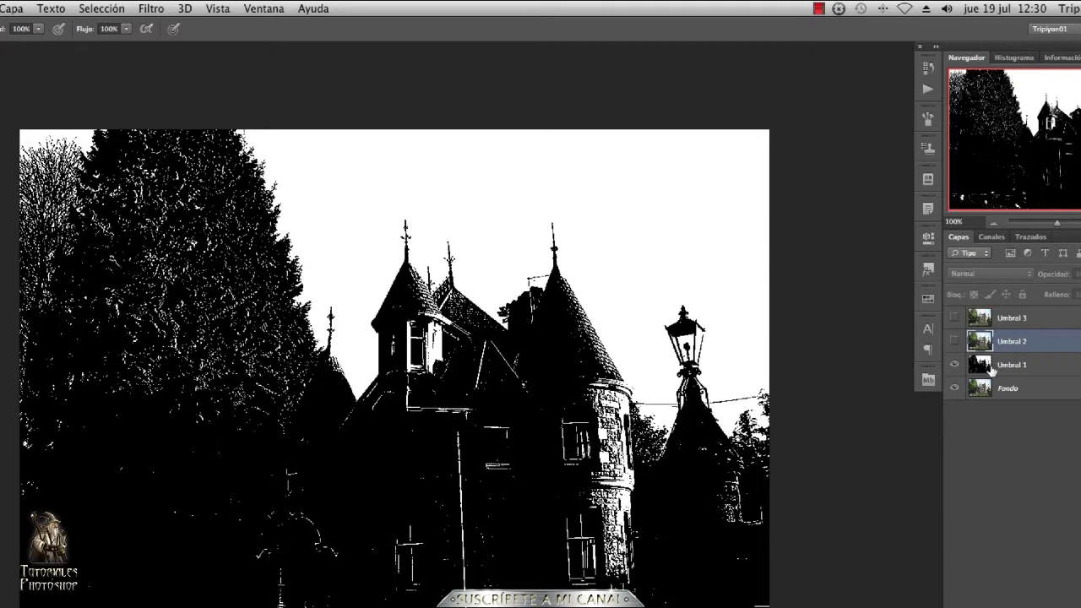
pyautogui.click(955, 340)
pyautogui.click(0, 10)
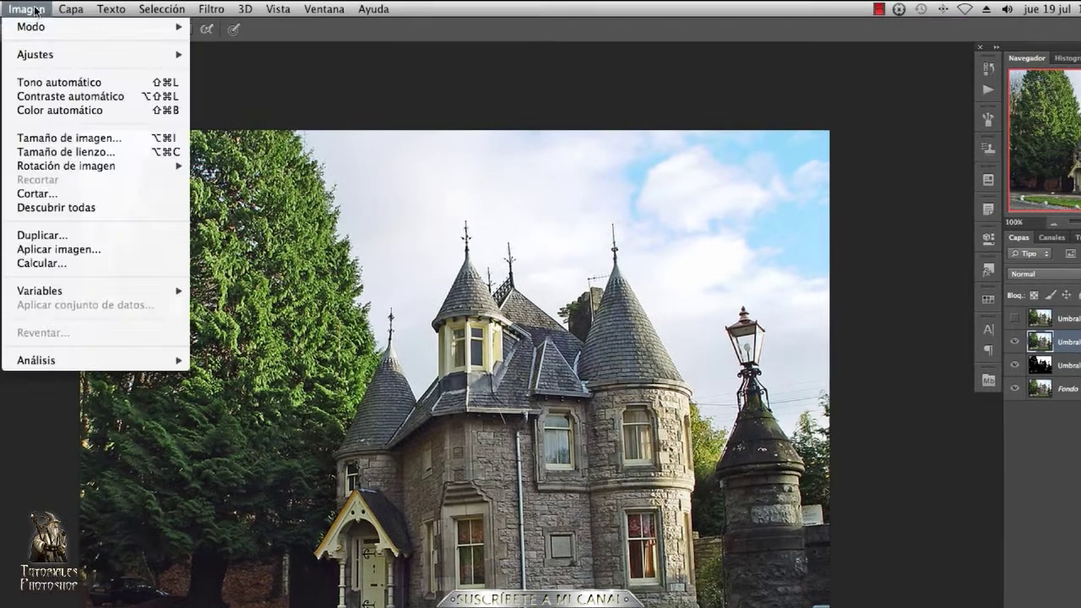
pyautogui.moveTo(51, 54)
pyautogui.click(253, 263)
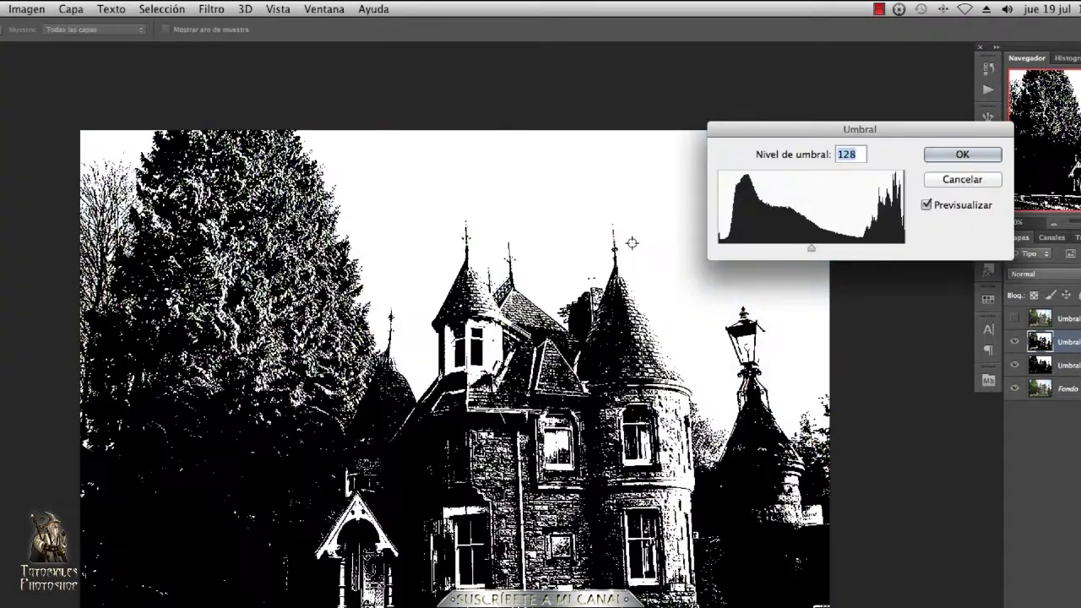
pyautogui.write('100')
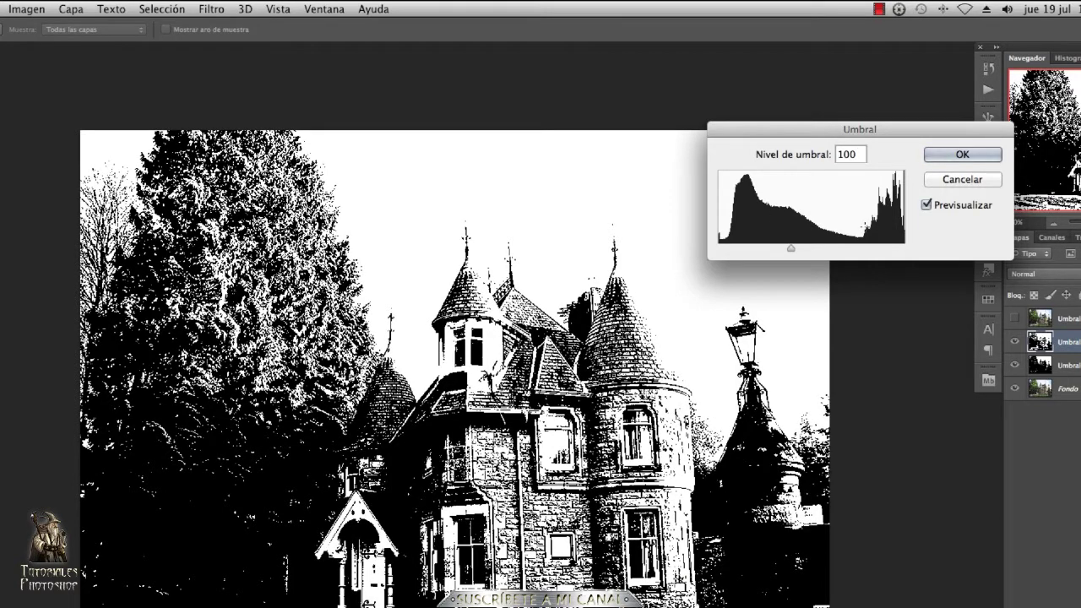
pyautogui.click(962, 155)
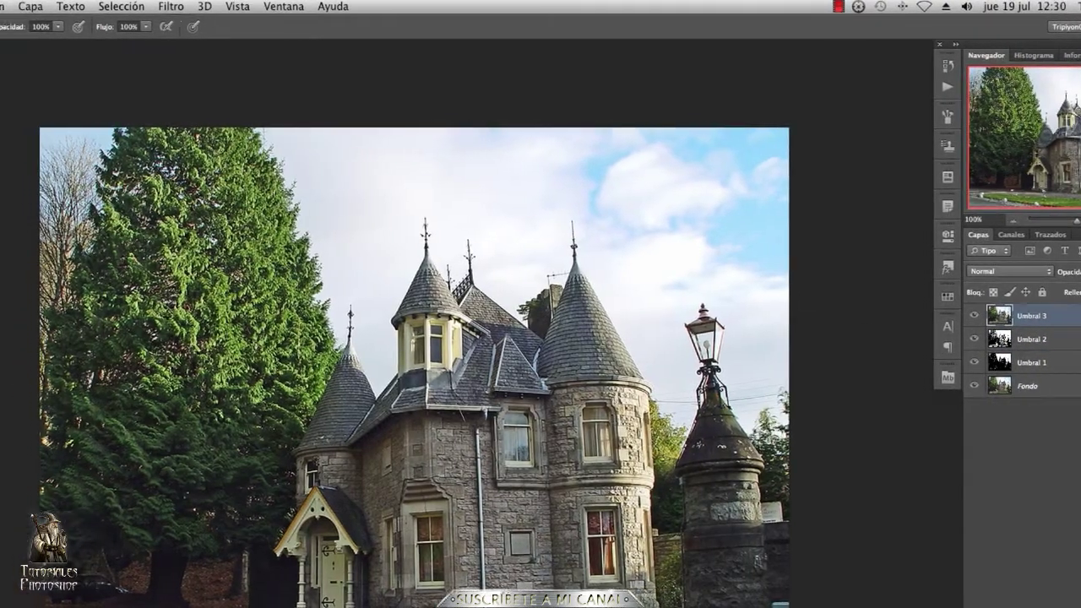
# Show the Umbral 3 layer and apply a Threshold adjustment at level 50 to it.
pyautogui.click(3, 6)
pyautogui.moveTo(34, 50)
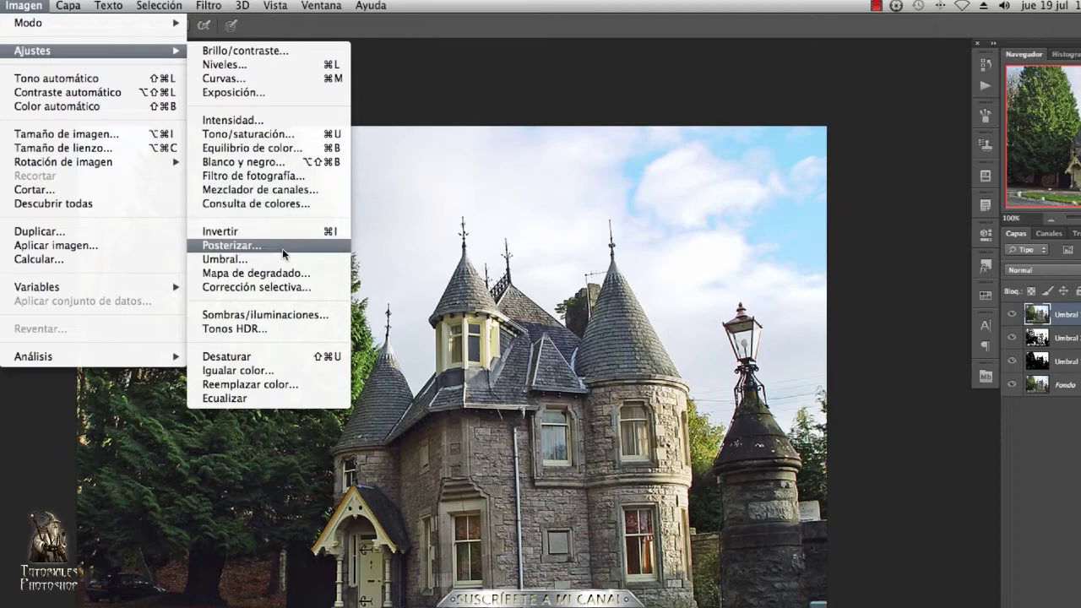
pyautogui.click(283, 258)
pyautogui.write('50')
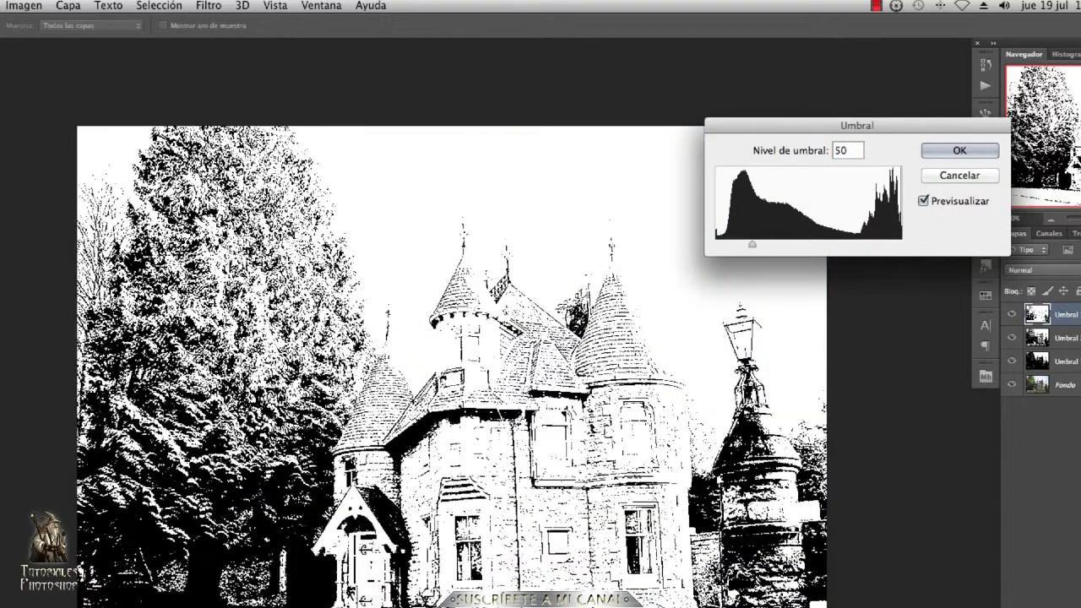
pyautogui.click(971, 152)
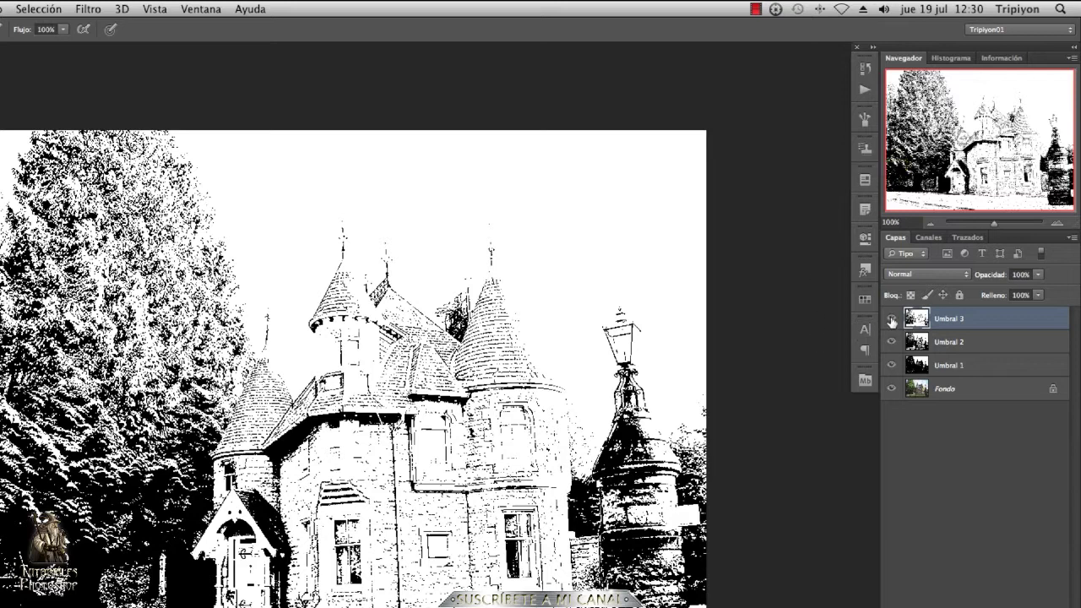
# Hide the Umbral 3 layer and add a black, hide-all layer mask to Umbral 2.
pyautogui.click(892, 321)
pyautogui.click(893, 342)
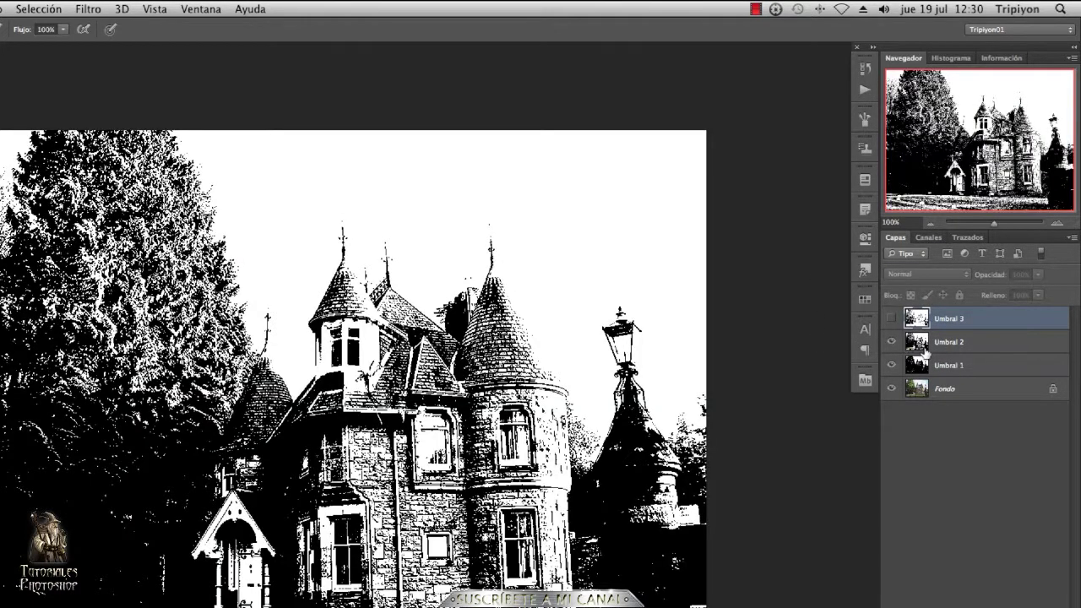
pyautogui.click(985, 345)
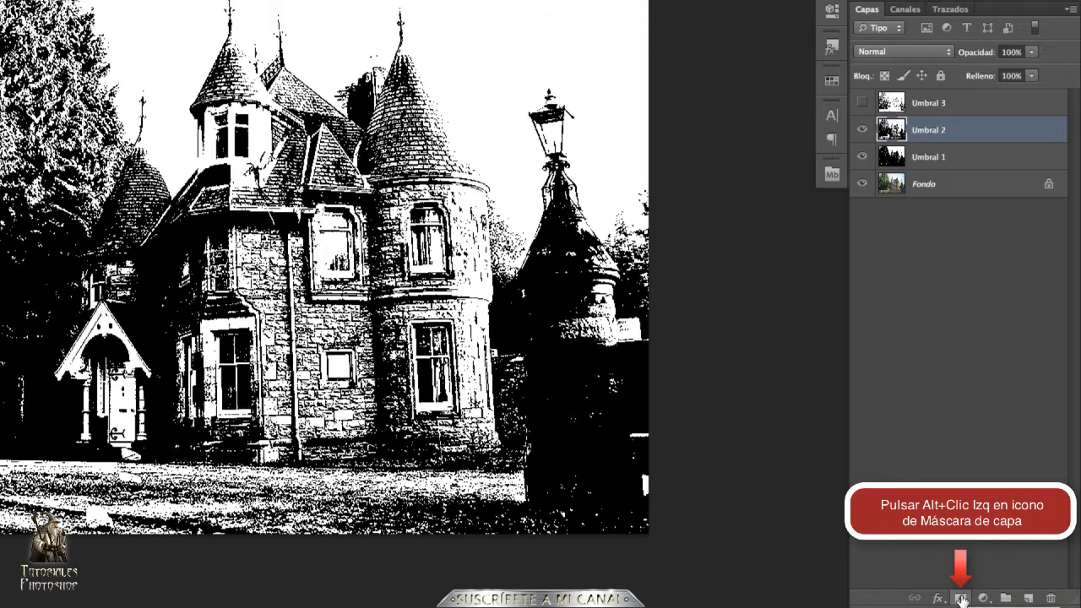
pyautogui.keyDown('alt'); pyautogui.click(961, 598); pyautogui.keyUp('alt')
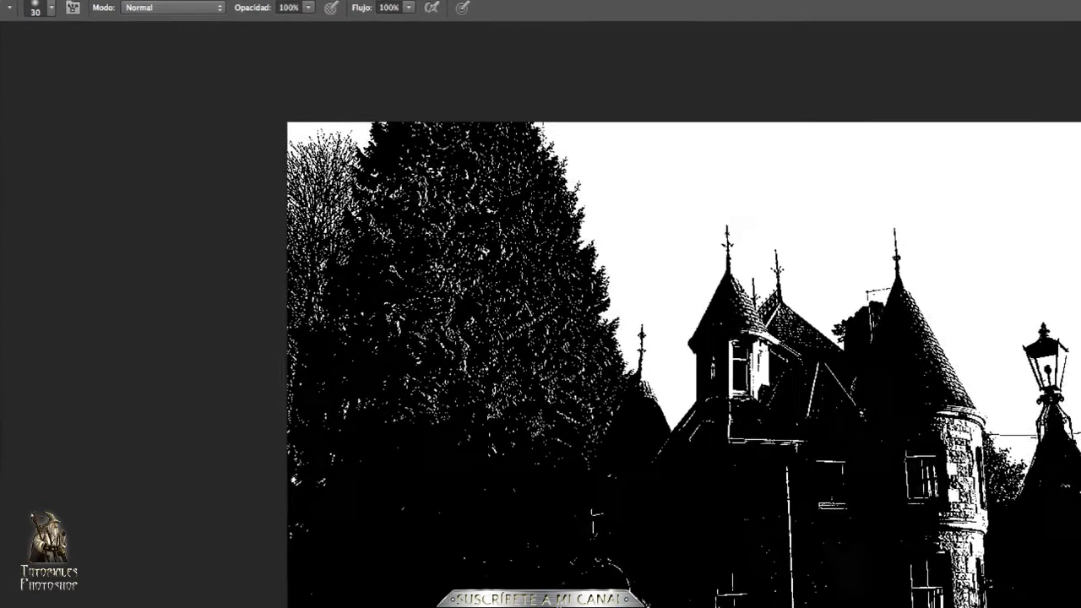
# Paint white on the Umbral 2 mask over the ground, tree and house using a 30 px brush at 53% hardness.
pyautogui.rightClick(785, 517)
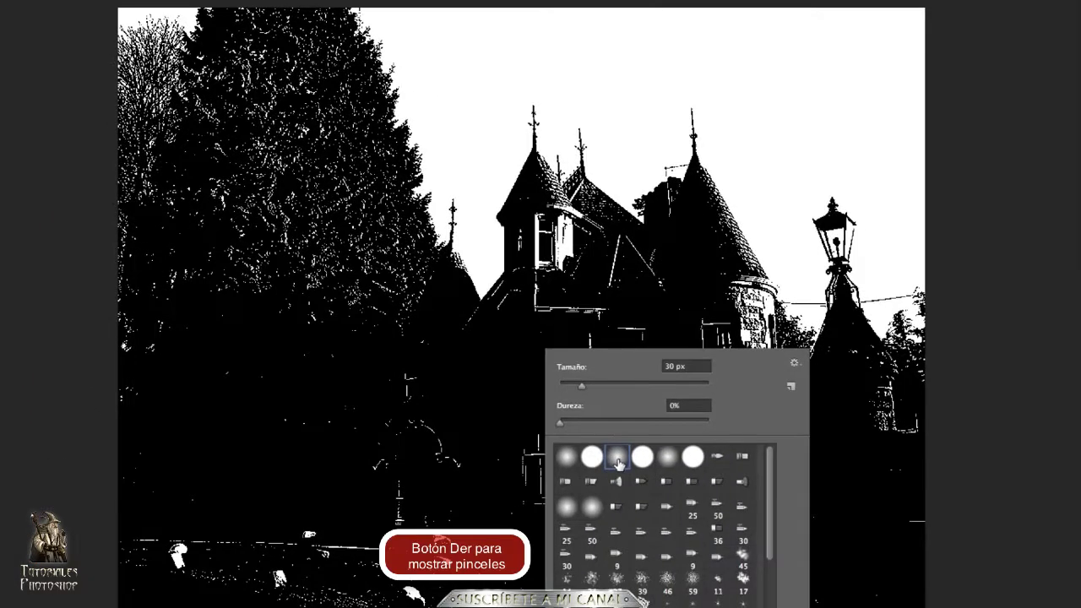
pyautogui.click(639, 420)
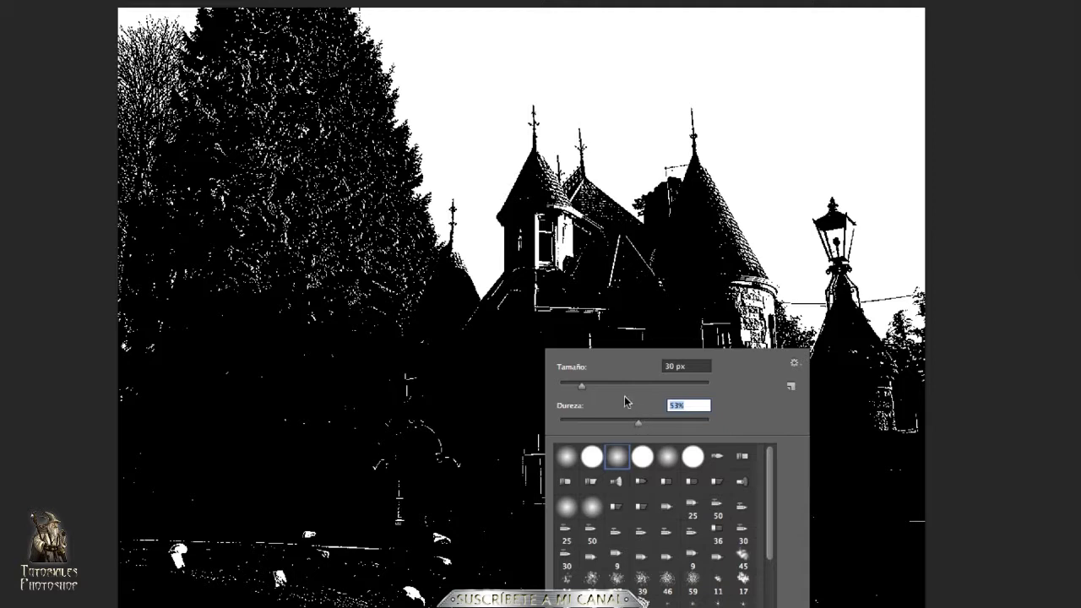
pyautogui.press('Return')
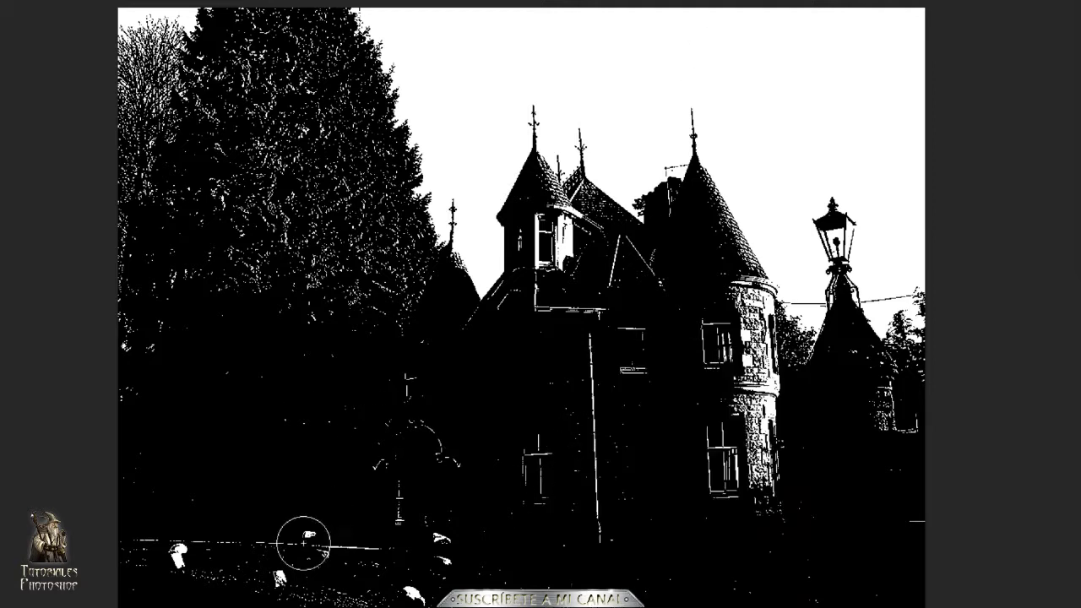
pyautogui.moveTo(303, 543)
pyautogui.mouseDown()
pyautogui.moveTo(313, 492)
pyautogui.moveTo(214, 530)
pyautogui.moveTo(221, 540)
pyautogui.moveTo(183, 522)
pyautogui.moveTo(179, 539)
pyautogui.moveTo(208, 482)
pyautogui.mouseUp()
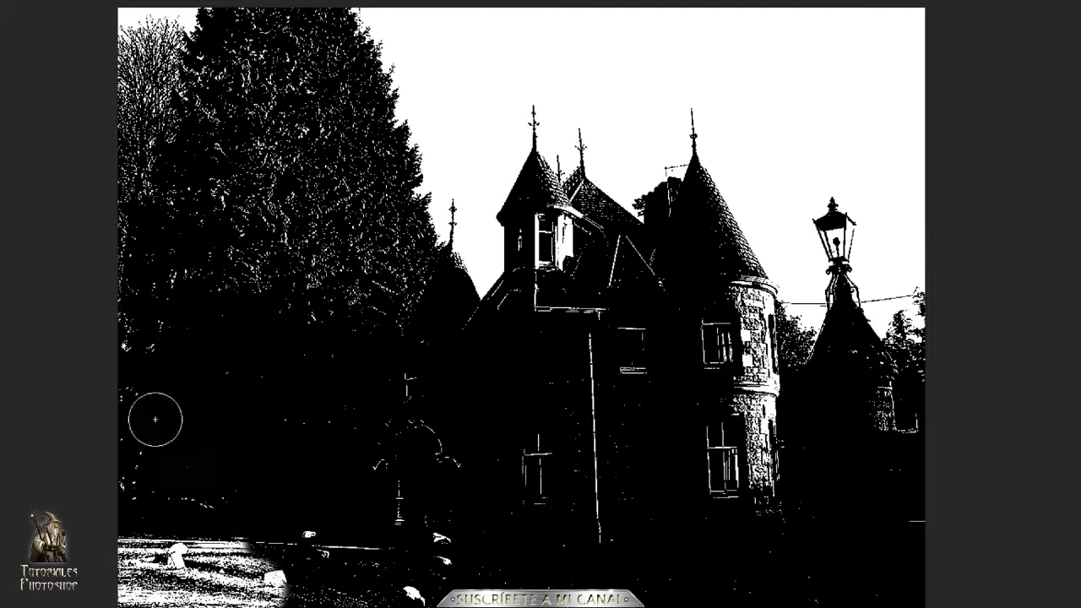
pyautogui.moveTo(206, 357)
pyautogui.mouseDown()
pyautogui.moveTo(239, 347)
pyautogui.moveTo(228, 289)
pyautogui.moveTo(187, 233)
pyautogui.moveTo(203, 235)
pyautogui.moveTo(238, 135)
pyautogui.mouseUp()
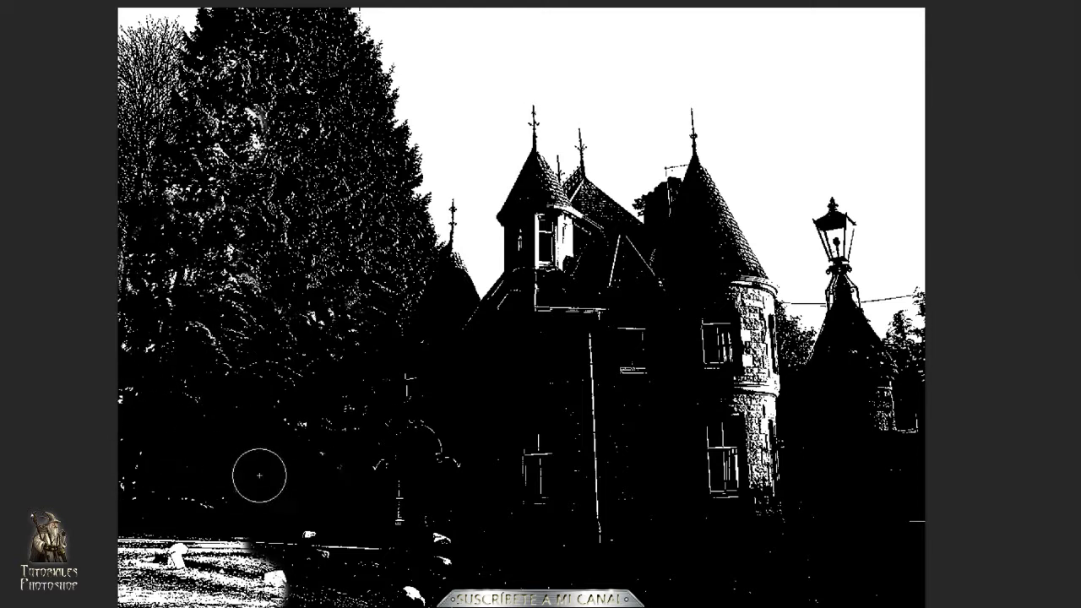
pyautogui.moveTo(239, 456)
pyautogui.mouseDown()
pyautogui.moveTo(410, 395)
pyautogui.moveTo(444, 295)
pyautogui.moveTo(476, 456)
pyautogui.moveTo(537, 225)
pyautogui.moveTo(532, 158)
pyautogui.moveTo(646, 455)
pyautogui.moveTo(660, 528)
pyautogui.moveTo(688, 190)
pyautogui.moveTo(660, 194)
pyautogui.moveTo(788, 446)
pyautogui.moveTo(848, 325)
pyautogui.moveTo(827, 583)
pyautogui.moveTo(495, 314)
pyautogui.mouseUp()
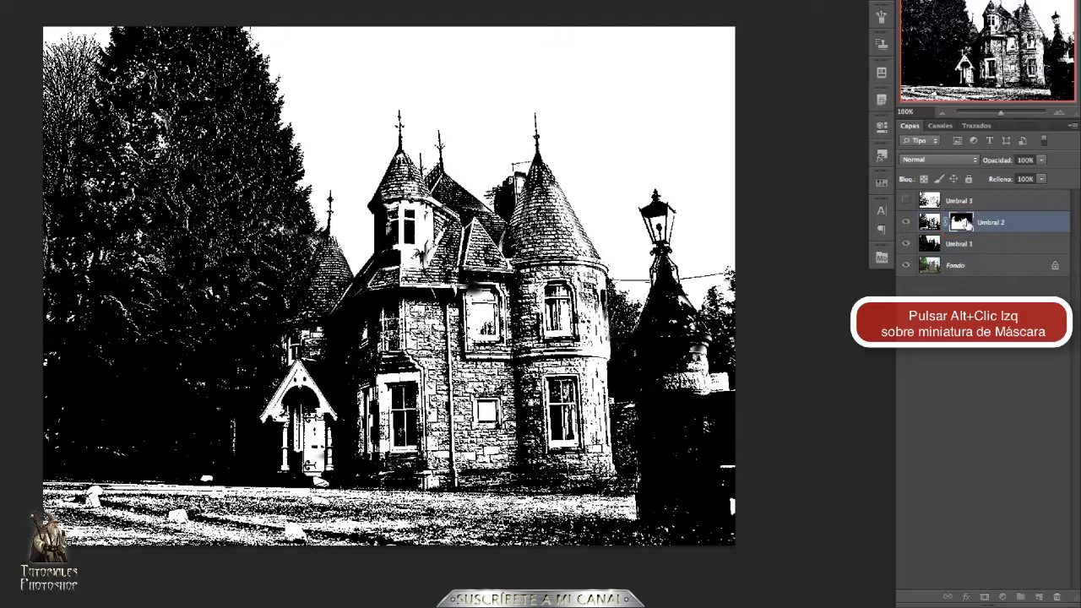
# Display the Umbral 2 mask alone, paint its leftover dark gaps between the towers and along the edges white, and return to the image view.
pyautogui.keyDown('alt'); pyautogui.click(965, 225); pyautogui.keyUp('alt')
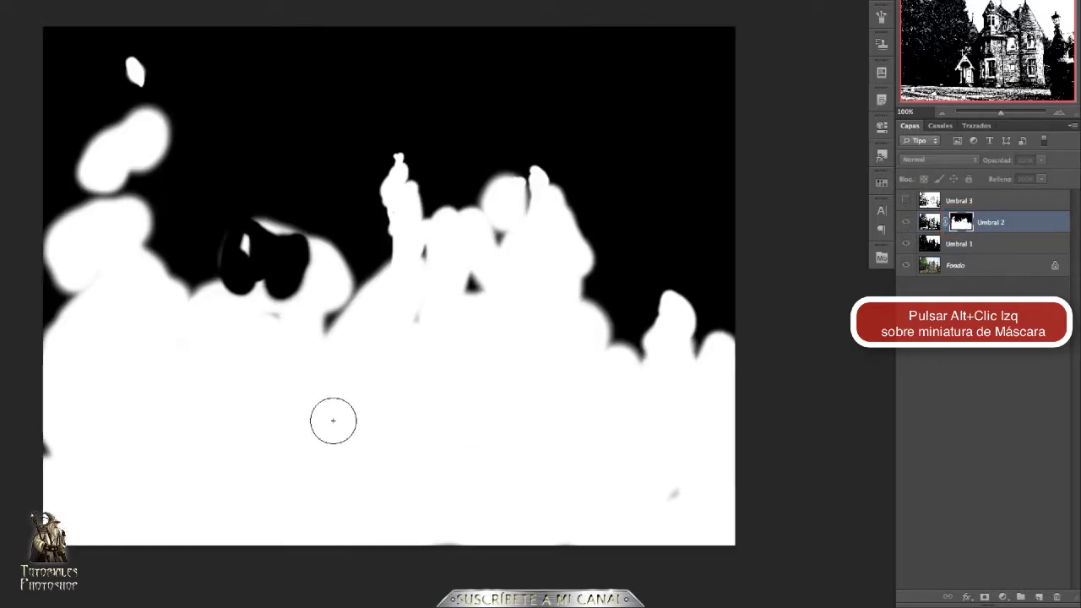
pyautogui.moveTo(333, 420)
pyautogui.mouseDown()
pyautogui.moveTo(488, 326)
pyautogui.moveTo(475, 293)
pyautogui.moveTo(434, 289)
pyautogui.moveTo(426, 255)
pyautogui.moveTo(409, 344)
pyautogui.moveTo(484, 242)
pyautogui.moveTo(482, 259)
pyautogui.moveTo(516, 254)
pyautogui.mouseUp()
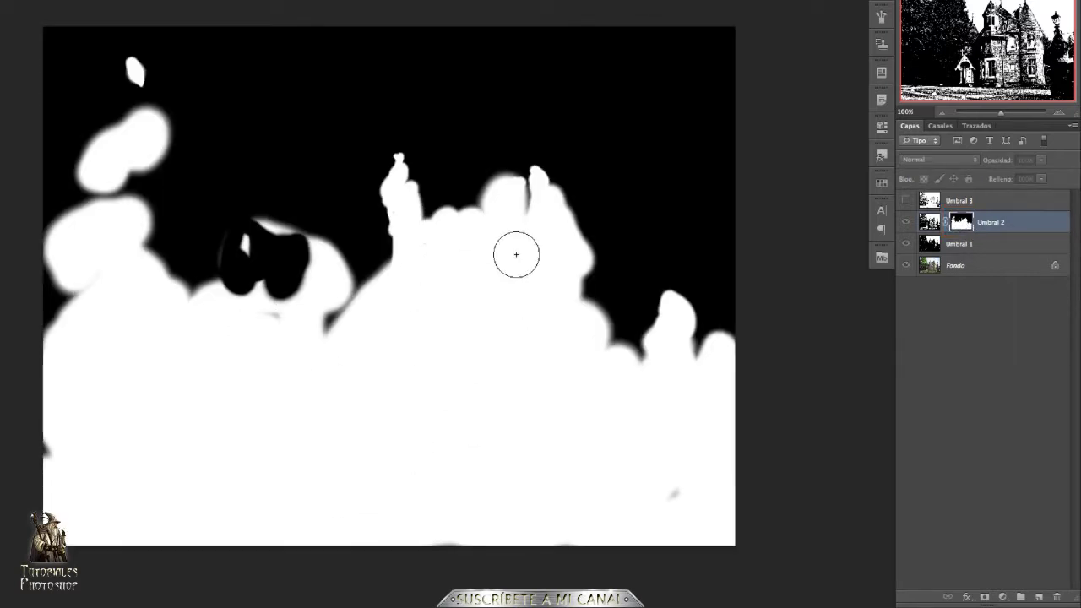
pyautogui.moveTo(34, 427); pyautogui.dragTo(82, 470)
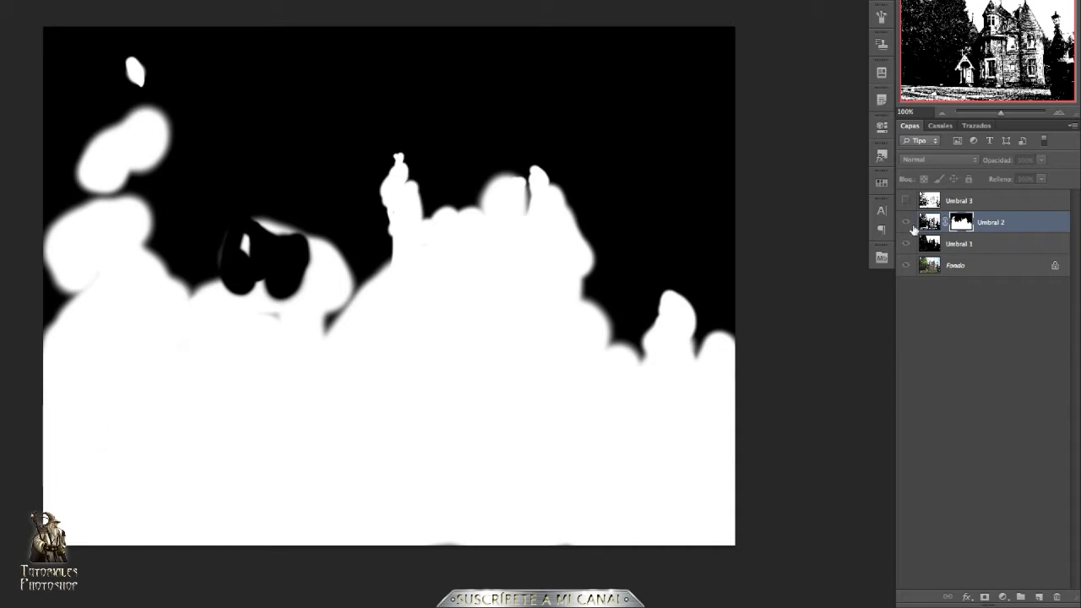
pyautogui.keyDown('alt'); pyautogui.click(966, 225); pyautogui.keyUp('alt')
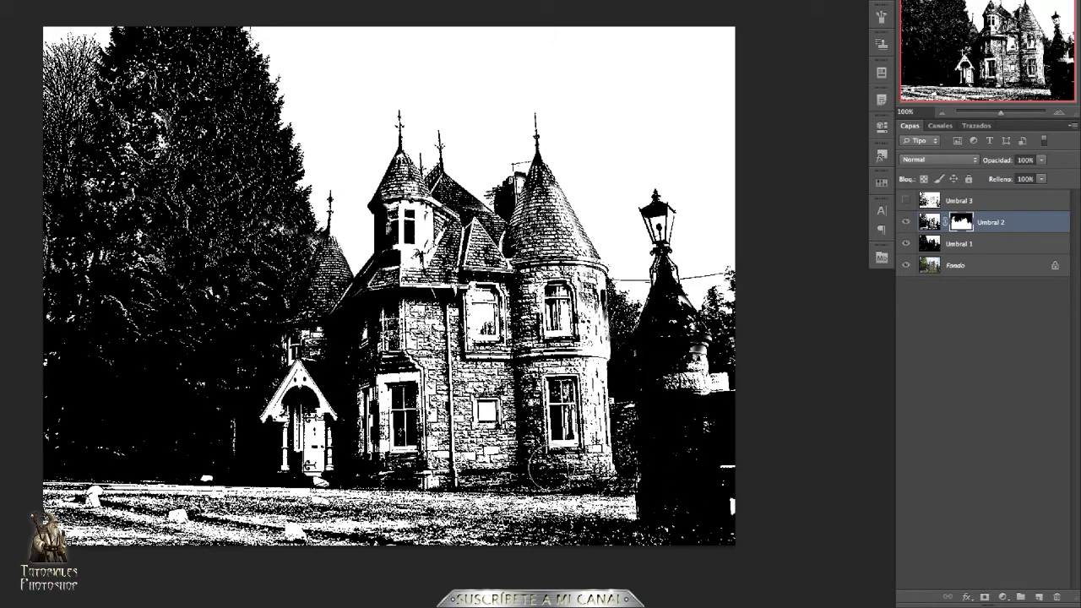
# Show the Umbral 3 layer and add a black, hide-all layer mask to it.
pyautogui.click(980, 206)
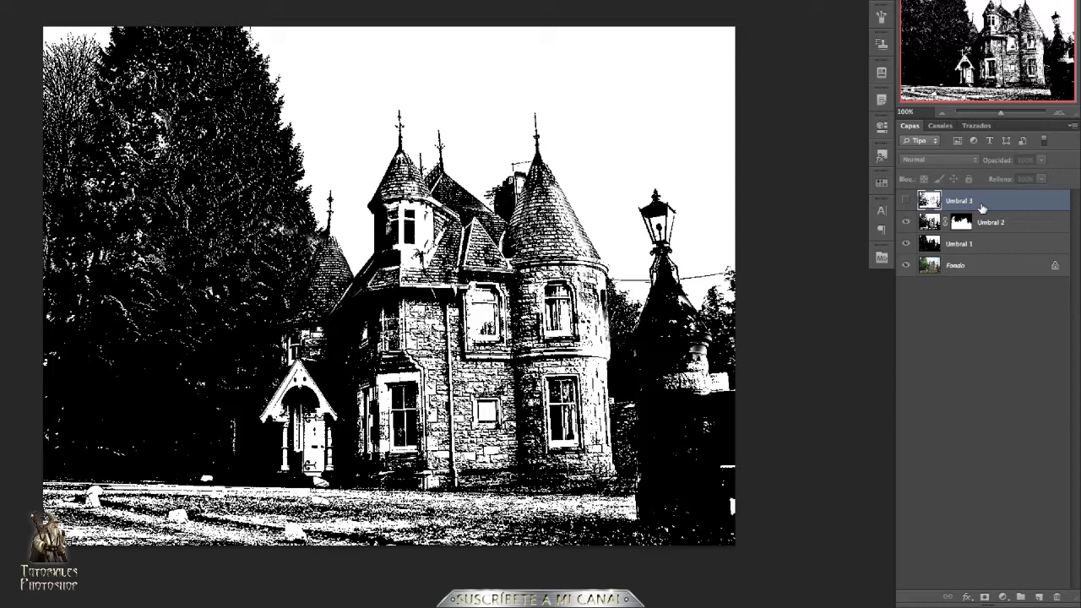
pyautogui.click(906, 201)
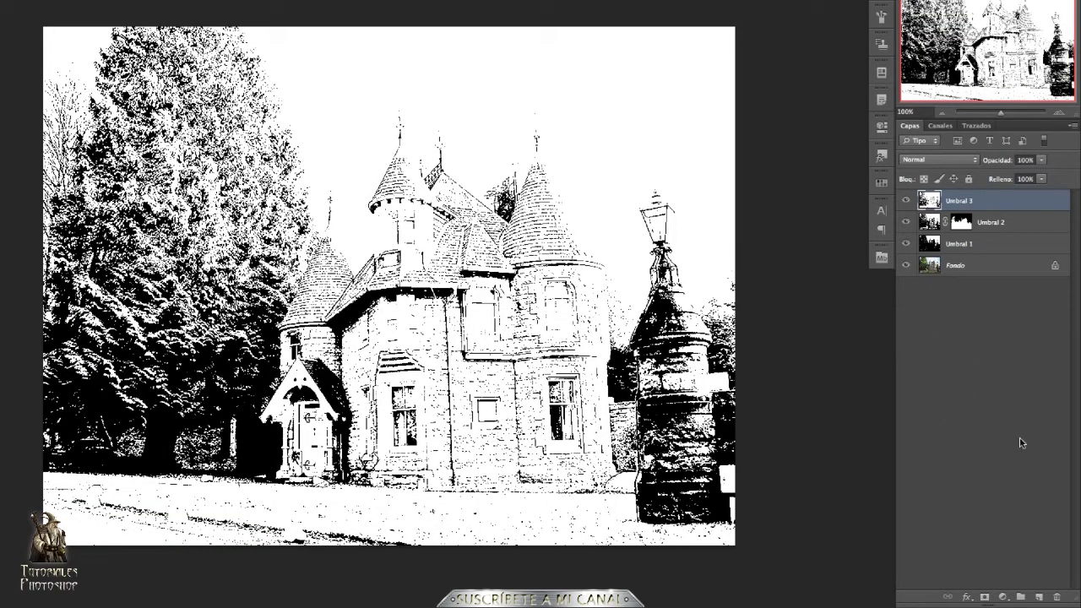
pyautogui.keyDown('alt'); pyautogui.click(984, 597); pyautogui.keyUp('alt')
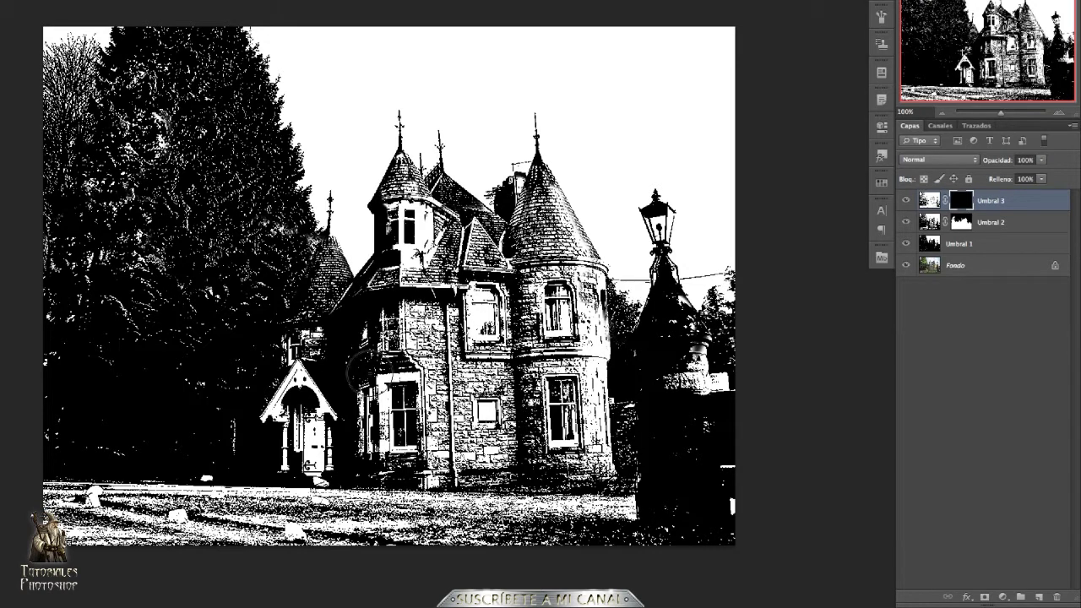
# Paint white on the Umbral 3 mask over the lower tree area and the stone lamp pillar, undoing a stray stroke.
pyautogui.moveTo(212, 390)
pyautogui.mouseDown()
pyautogui.moveTo(216, 363)
pyautogui.moveTo(261, 336)
pyautogui.moveTo(234, 413)
pyautogui.moveTo(236, 446)
pyautogui.moveTo(255, 463)
pyautogui.moveTo(262, 449)
pyautogui.moveTo(114, 422)
pyautogui.moveTo(186, 237)
pyautogui.moveTo(95, 362)
pyautogui.moveTo(93, 352)
pyautogui.moveTo(200, 319)
pyautogui.moveTo(193, 330)
pyautogui.moveTo(223, 335)
pyautogui.moveTo(144, 357)
pyautogui.moveTo(180, 365)
pyautogui.moveTo(182, 346)
pyautogui.moveTo(185, 375)
pyautogui.moveTo(150, 390)
pyautogui.moveTo(176, 397)
pyautogui.moveTo(206, 383)
pyautogui.moveTo(200, 417)
pyautogui.moveTo(178, 338)
pyautogui.moveTo(185, 407)
pyautogui.moveTo(194, 348)
pyautogui.moveTo(233, 392)
pyautogui.moveTo(137, 325)
pyautogui.moveTo(163, 365)
pyautogui.moveTo(194, 363)
pyautogui.moveTo(191, 387)
pyautogui.moveTo(169, 358)
pyautogui.moveTo(155, 366)
pyautogui.moveTo(121, 320)
pyautogui.moveTo(165, 495)
pyautogui.moveTo(110, 502)
pyautogui.mouseUp()
pyautogui.press('x')
pyautogui.moveTo(667, 330)
pyautogui.mouseDown()
pyautogui.moveTo(695, 468)
pyautogui.moveTo(688, 508)
pyautogui.moveTo(709, 532)
pyautogui.moveTo(719, 511)
pyautogui.moveTo(680, 533)
pyautogui.mouseUp()
pyautogui.hotkey('ctrl', 'z')
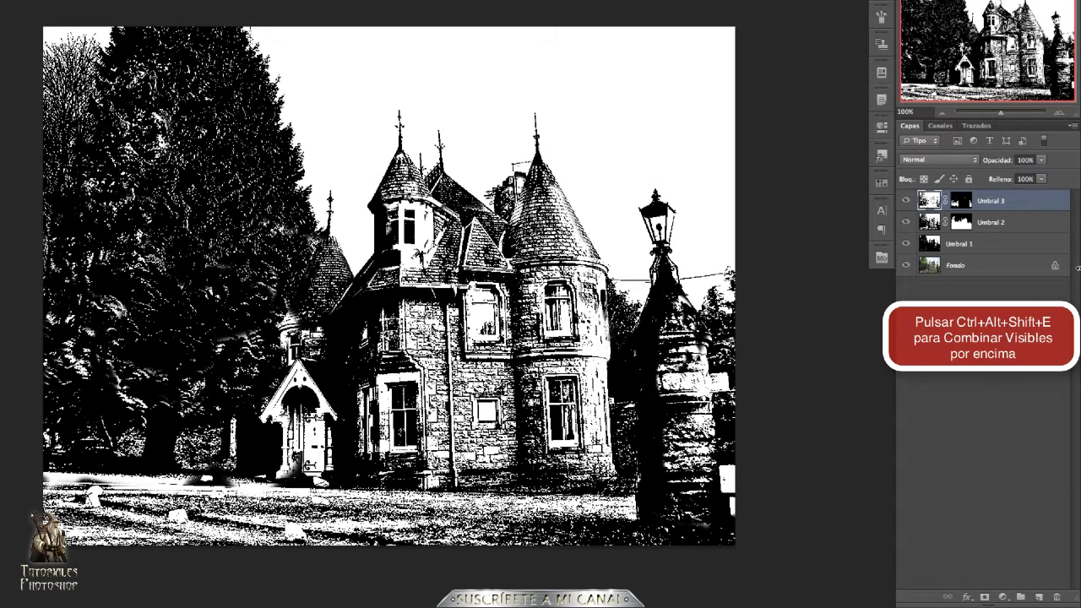
# Stamp all visible layers into a new top layer named line-art and hide the three Umbral layers.
pyautogui.hotkey('ctrl', 'alt', 'shift', 'e')
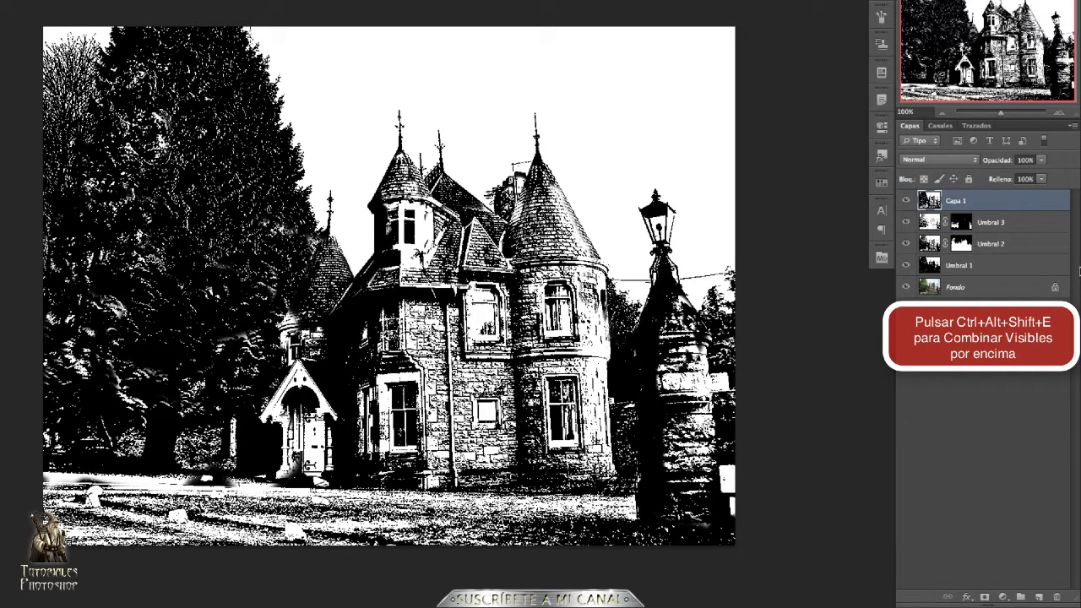
pyautogui.doubleClick(961, 199)
pyautogui.press('Return')
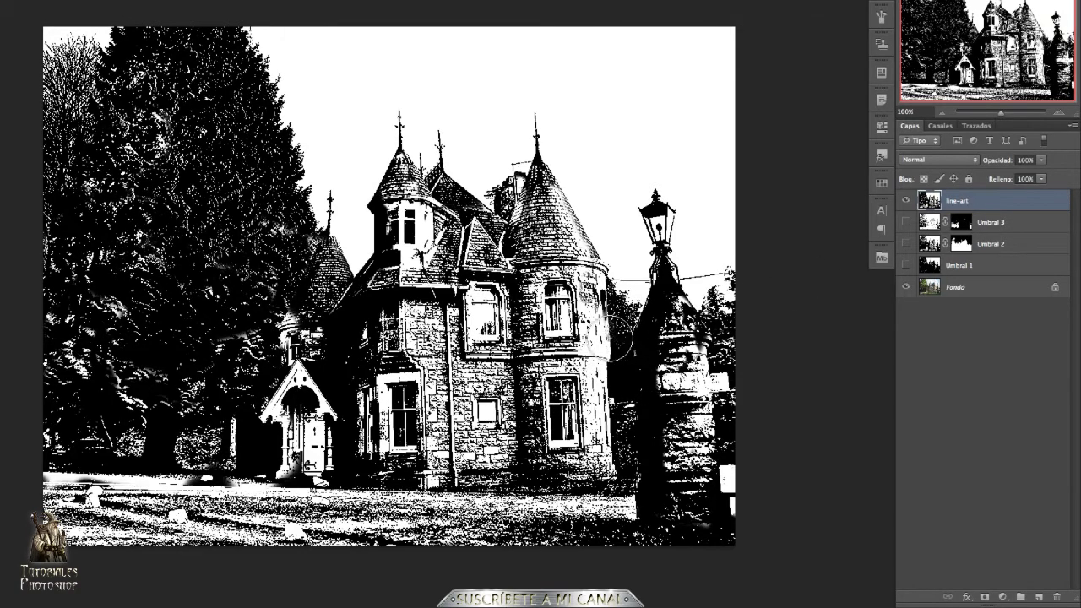
# Set the line-art layer's opacity to 50% so the photo shows through.
pyautogui.scroll(3, 591, 338)
pyautogui.scroll(2, 591, 338)
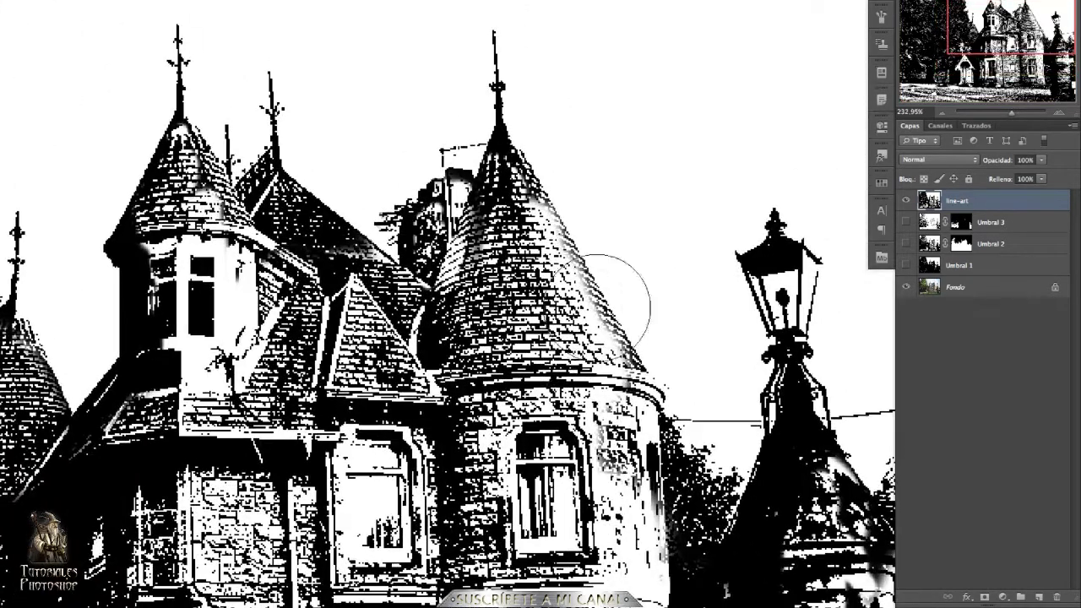
pyautogui.click(1025, 160)
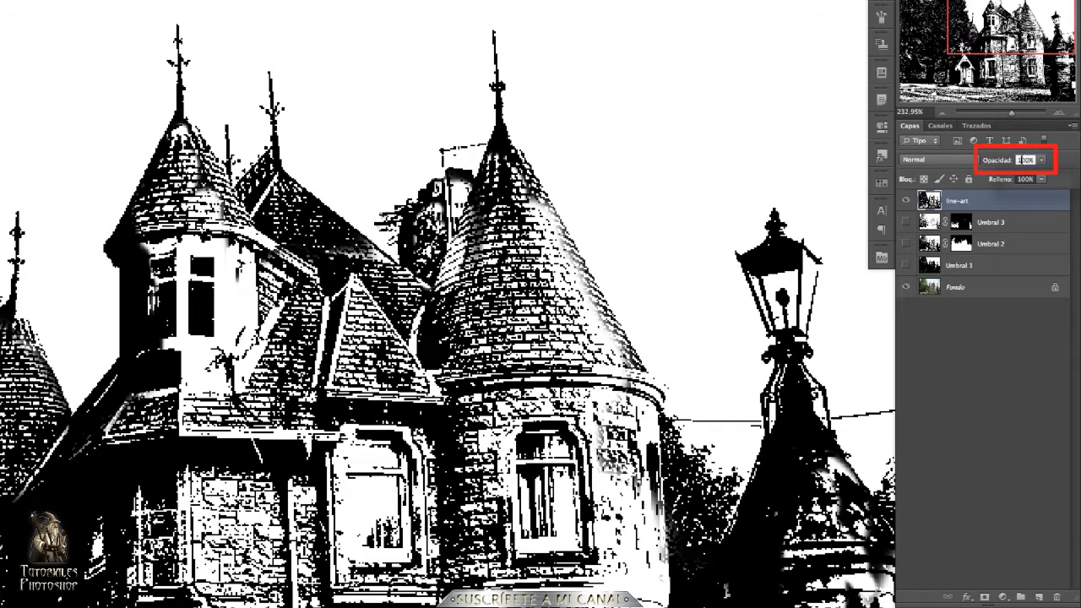
pyautogui.write('50')
pyautogui.press('Return')
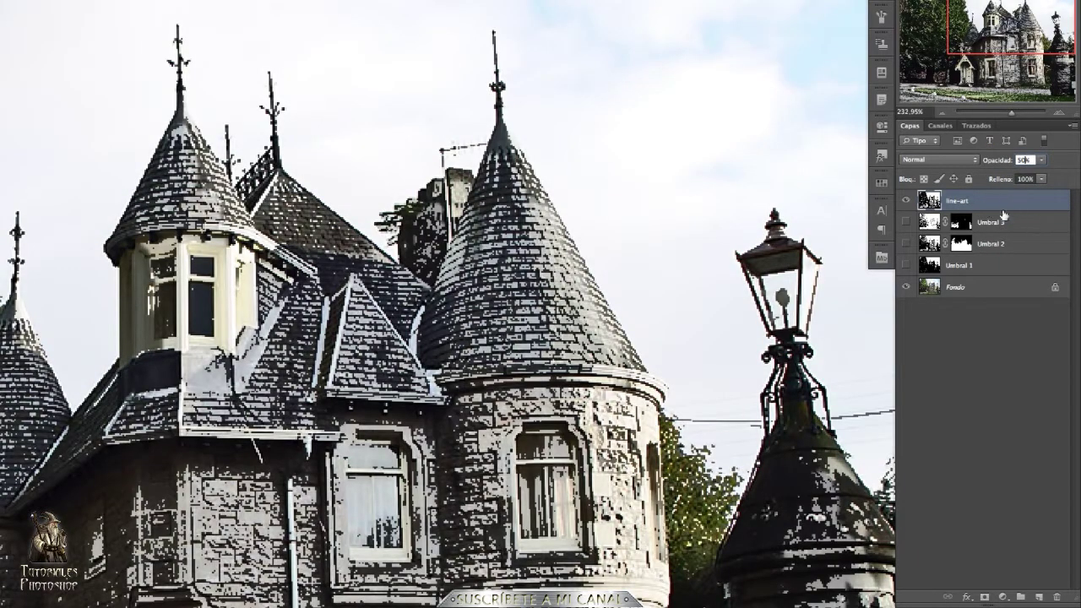
# Draw thin black contour lines on the line-art layer along the tower cornice and window frames, using a much smaller brush and default colours.
pyautogui.scroll(-2, 549, 263)
pyautogui.rightClick(549, 264)
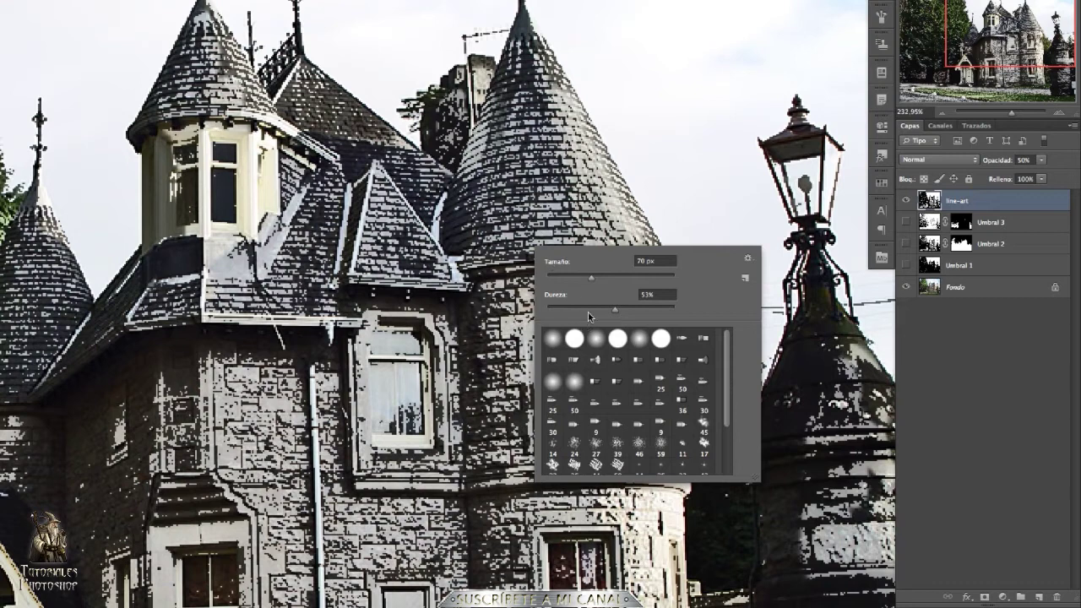
pyautogui.moveTo(588, 277); pyautogui.dragTo(581, 278)
pyautogui.press('Return')
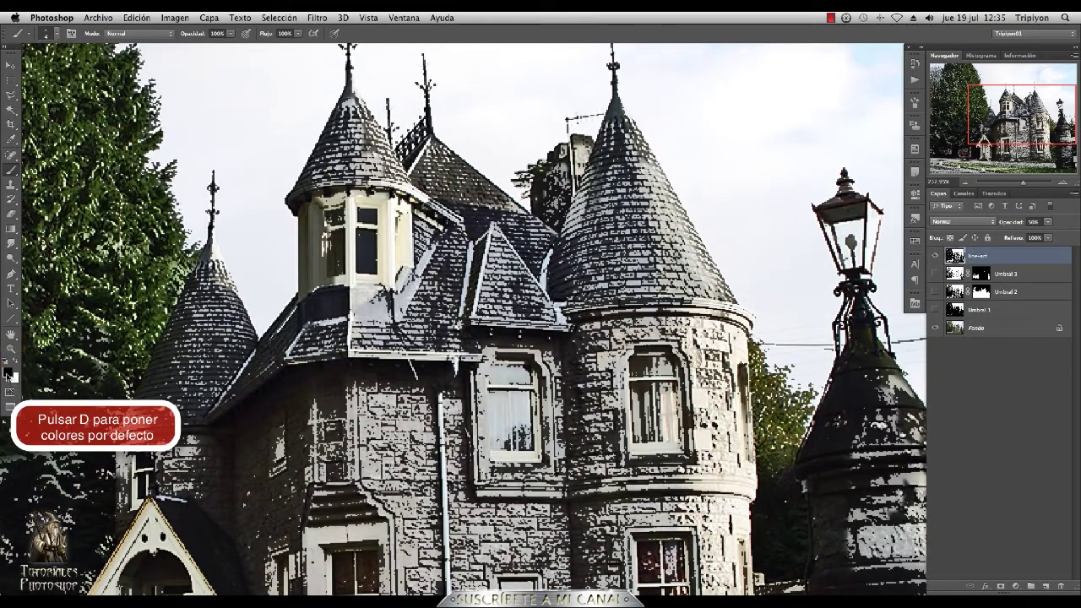
pyautogui.scroll(5, 719, 435)
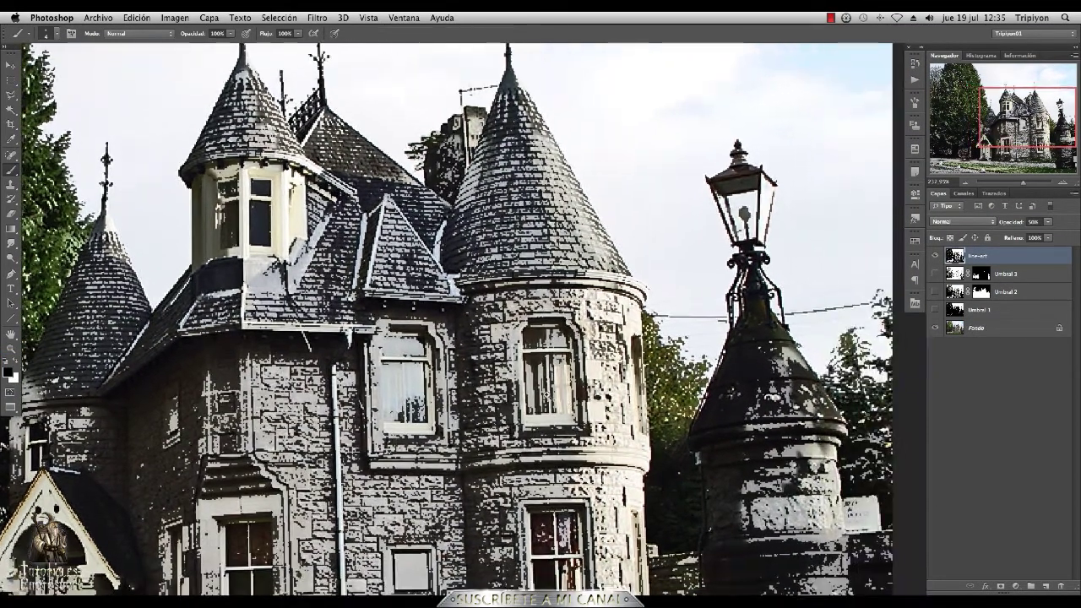
pyautogui.scroll(-4, 705, 377)
pyautogui.scroll(6, 546, 312)
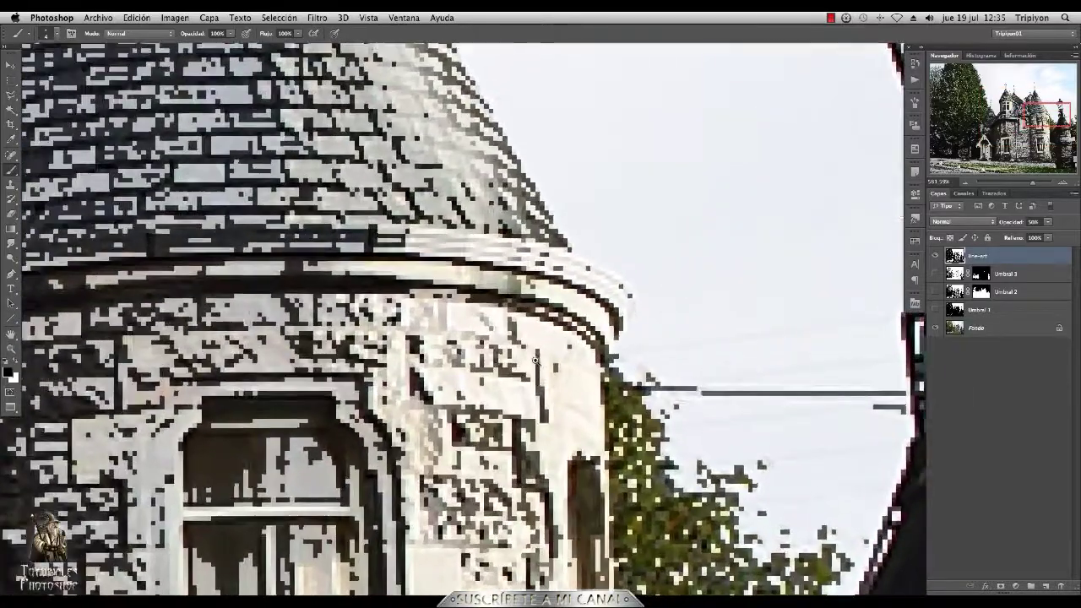
pyautogui.scroll(3, 545, 312)
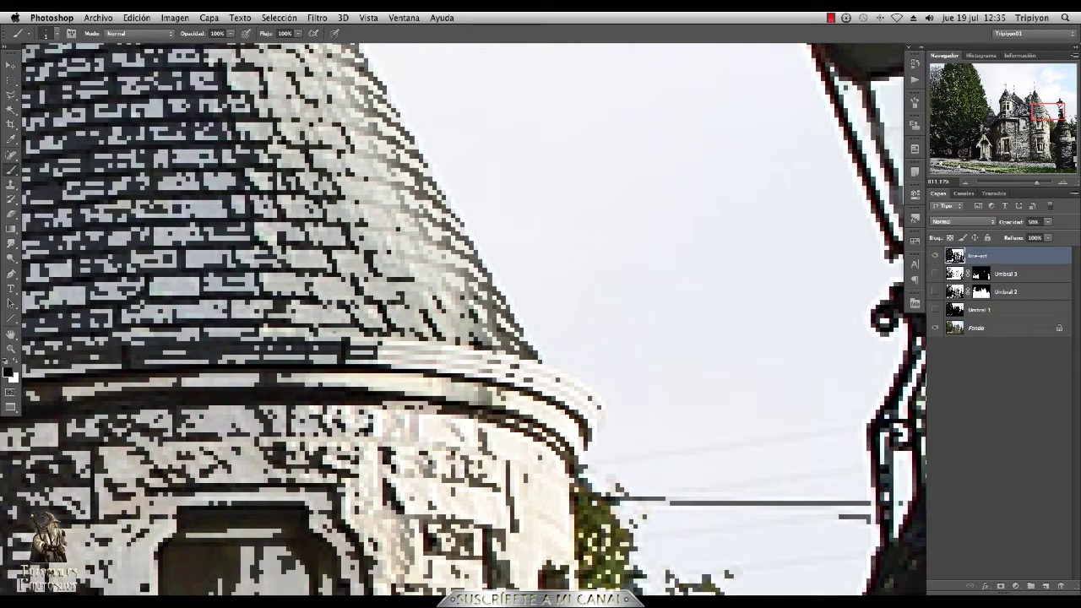
pyautogui.moveTo(321, 338)
pyautogui.mouseDown()
pyautogui.moveTo(552, 365)
pyautogui.moveTo(592, 393)
pyautogui.moveTo(582, 463)
pyautogui.mouseUp()
pyautogui.moveTo(368, 358)
pyautogui.mouseDown()
pyautogui.moveTo(488, 372)
pyautogui.moveTo(593, 411)
pyautogui.mouseUp()
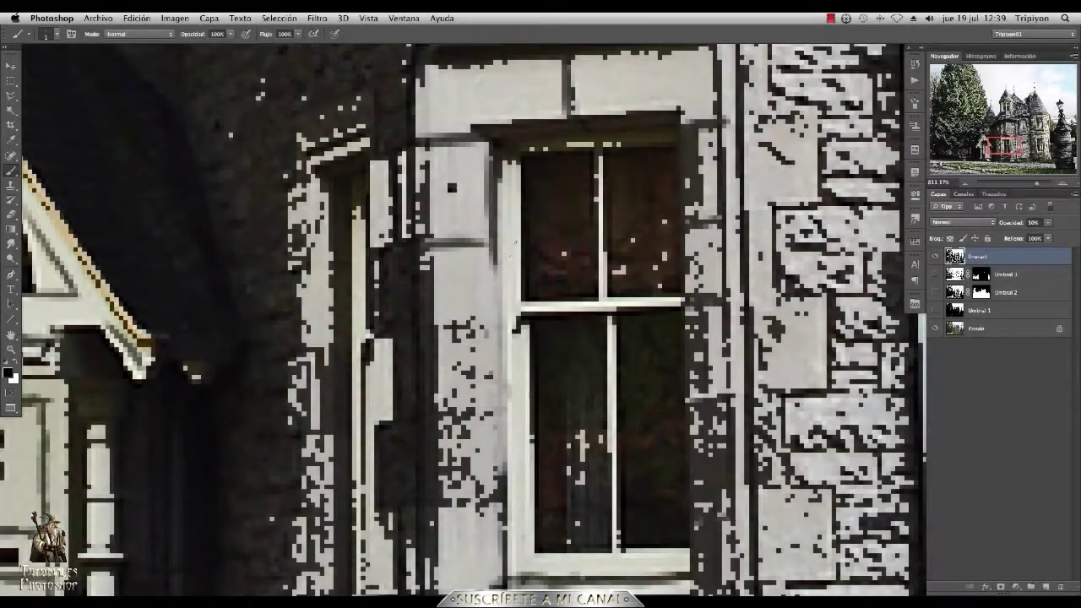
pyautogui.moveTo(498, 258); pyautogui.dragTo(503, 476)
# Display the whole image at 100% and restore the line-art layer's opacity to 100%.
pyautogui.press('super+1')
pyautogui.moveTo(687, 395); pyautogui.dragTo(653, 400)
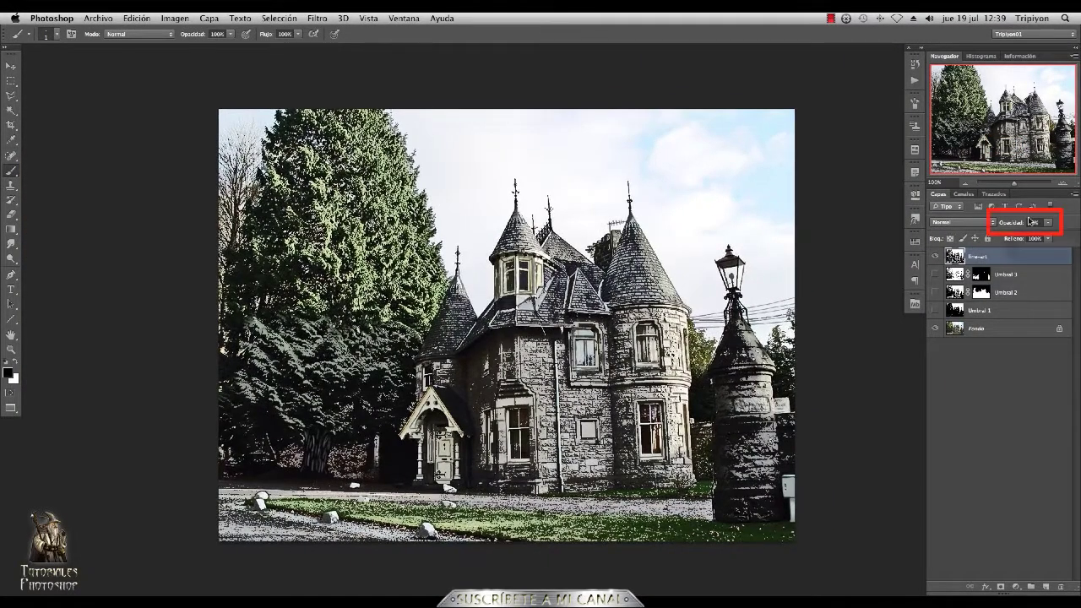
pyautogui.moveTo(1047, 223); pyautogui.dragTo(1066, 238)
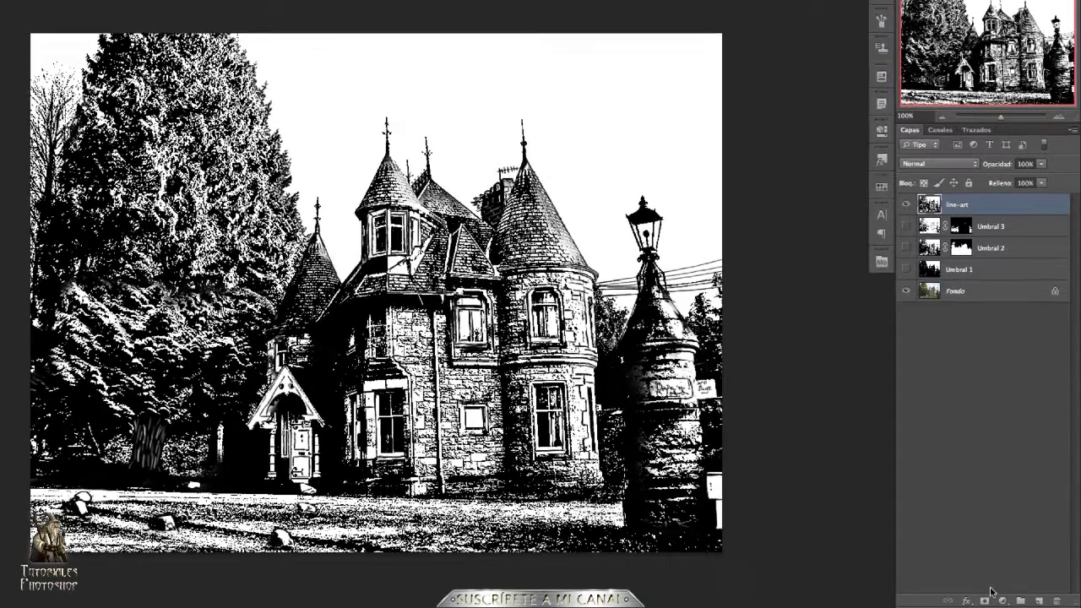
# Create a layer group named G Coloreado above the line-art layer.
pyautogui.click(1020, 600)
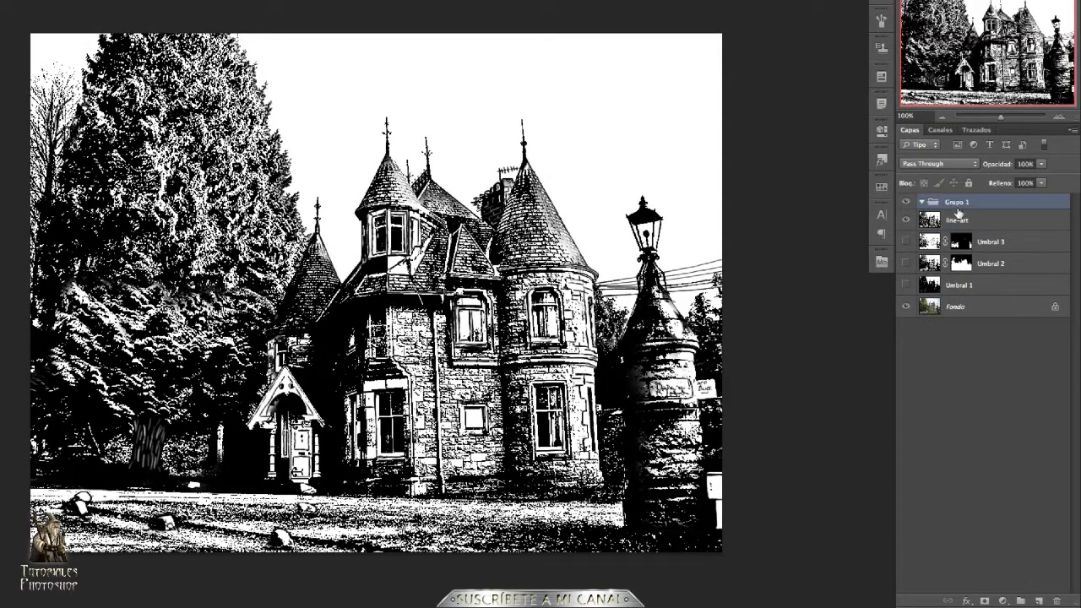
pyautogui.doubleClick(958, 201)
pyautogui.write('G Coloreado')
pyautogui.press('Return')
pyautogui.moveTo(531, 334); pyautogui.dragTo(510, 352)
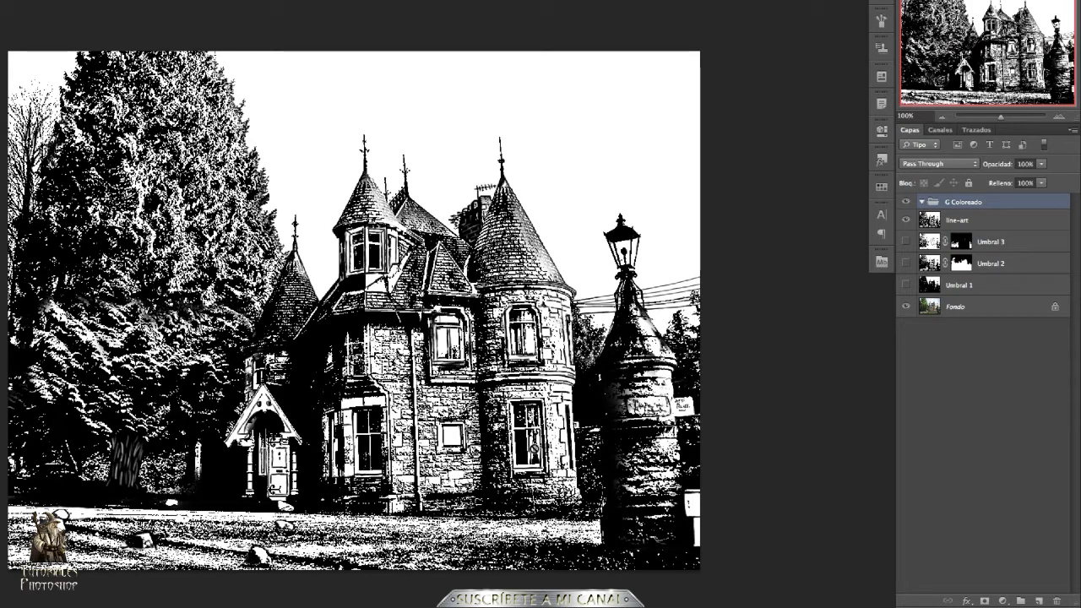
# Add a layer named azules inside G Coloreado and set its blend mode to Multiplicar.
pyautogui.click(1038, 600)
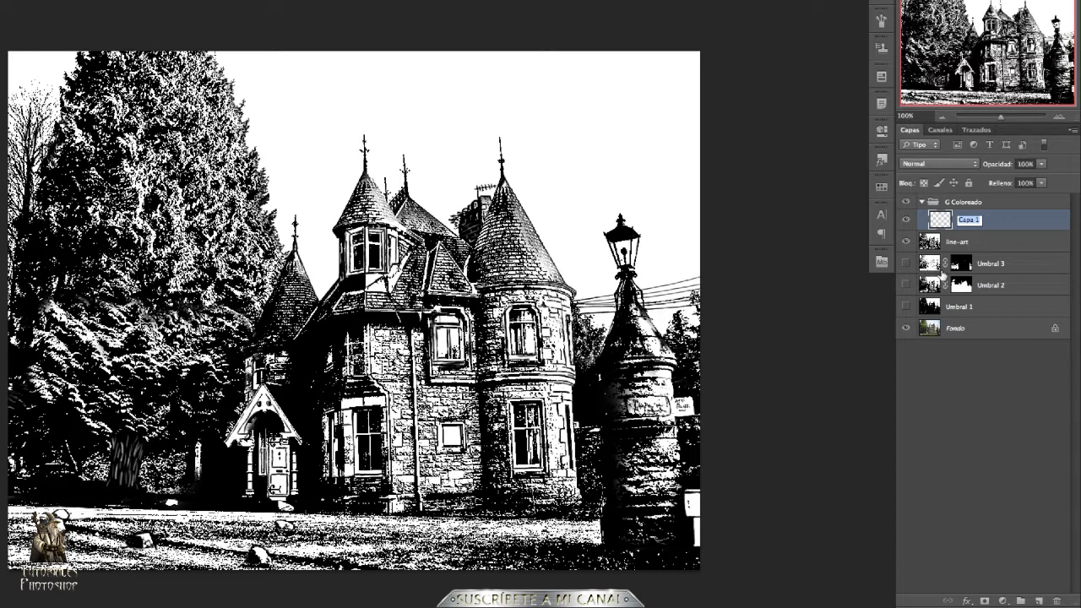
pyautogui.write('azules')
pyautogui.press('Return')
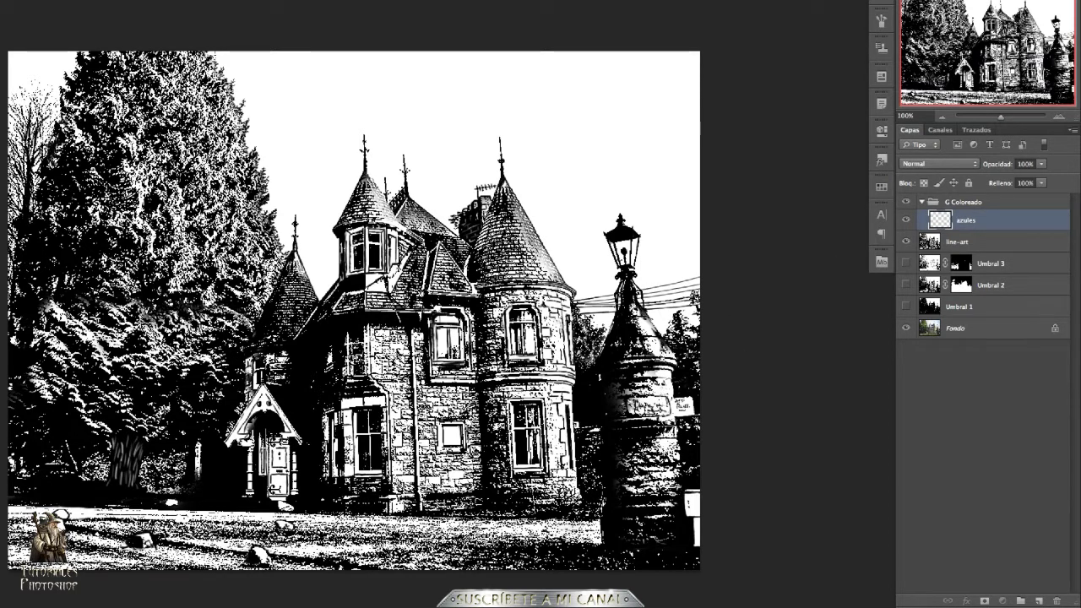
pyautogui.click(964, 165)
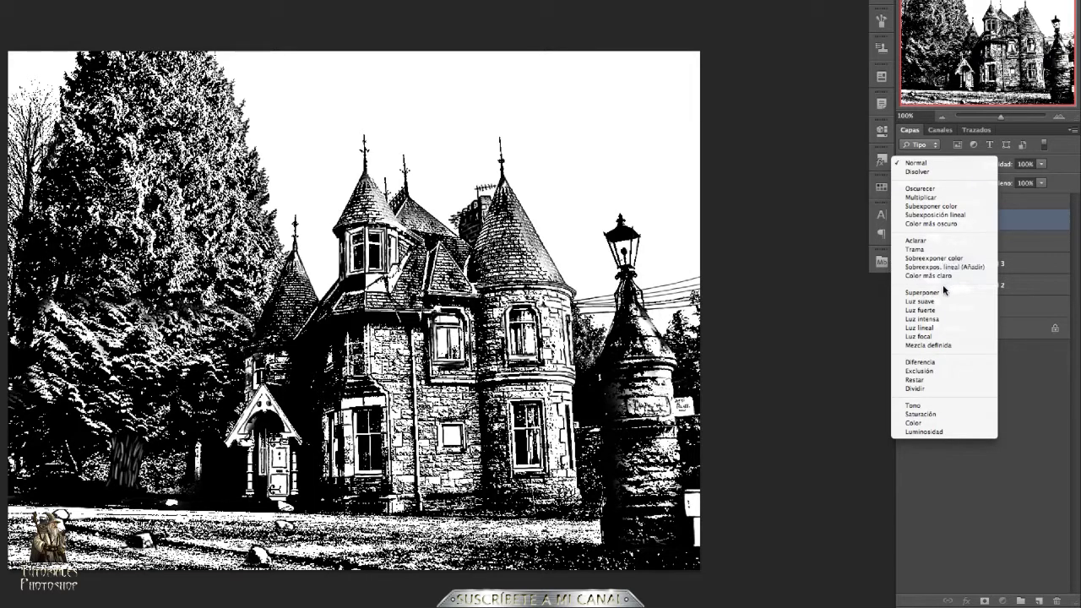
pyautogui.click(930, 200)
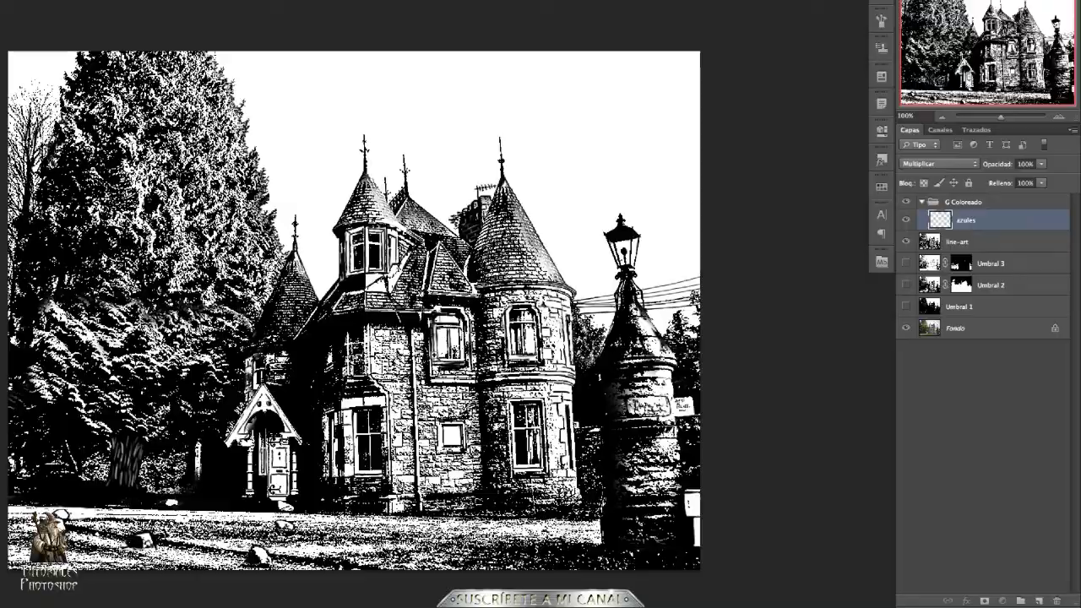
# Set the foreground colour to light blue #c1e3eb and enlarge the brush to 30 px.
pyautogui.scroll(5, 425, 357)
pyautogui.moveTo(424, 357); pyautogui.dragTo(321, 456)
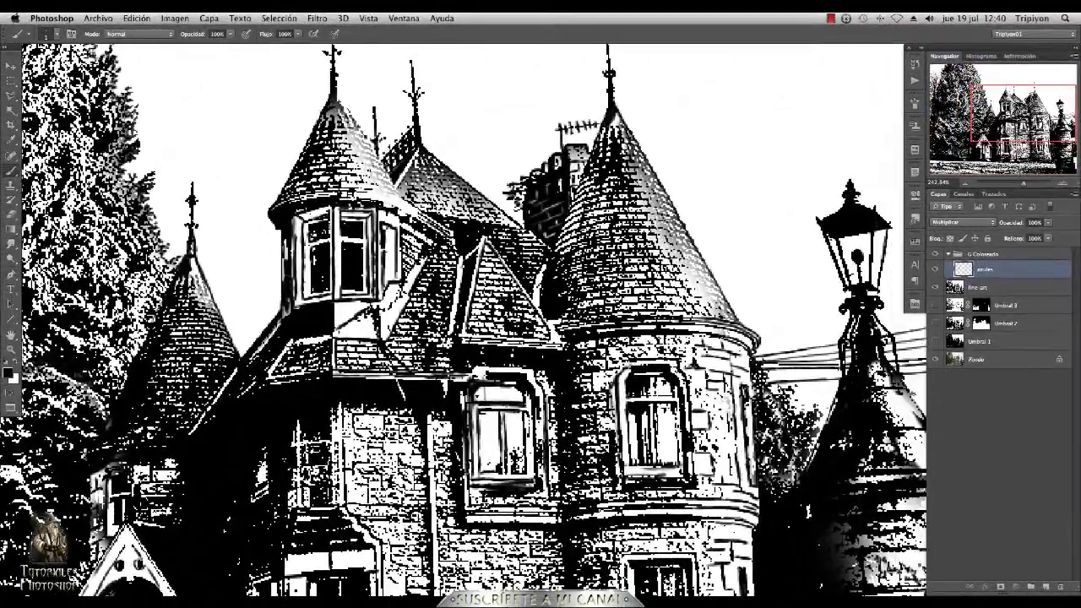
pyautogui.click(914, 241)
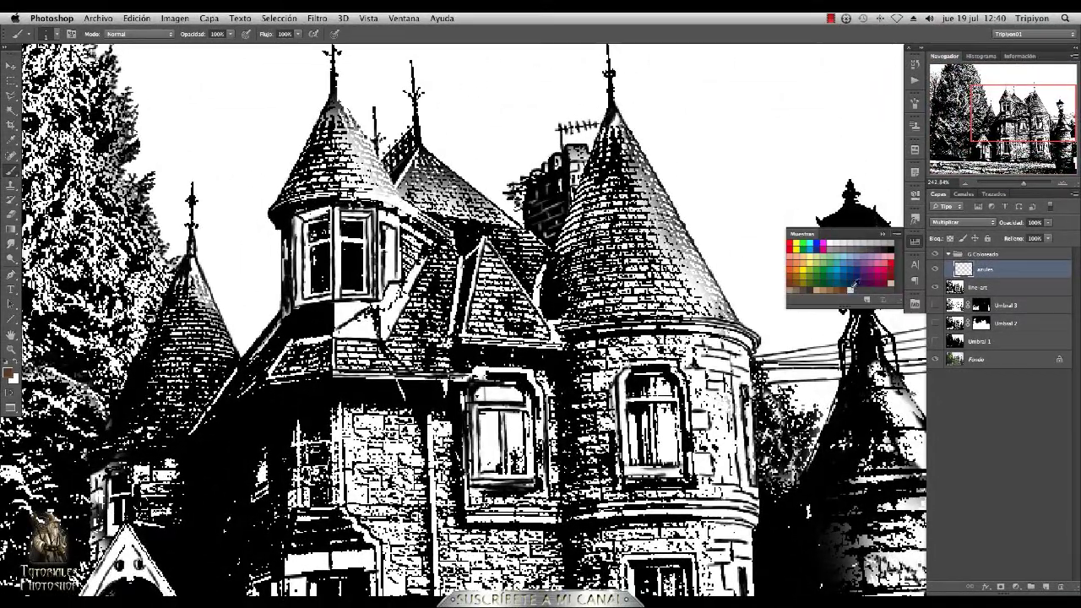
pyautogui.click(858, 286)
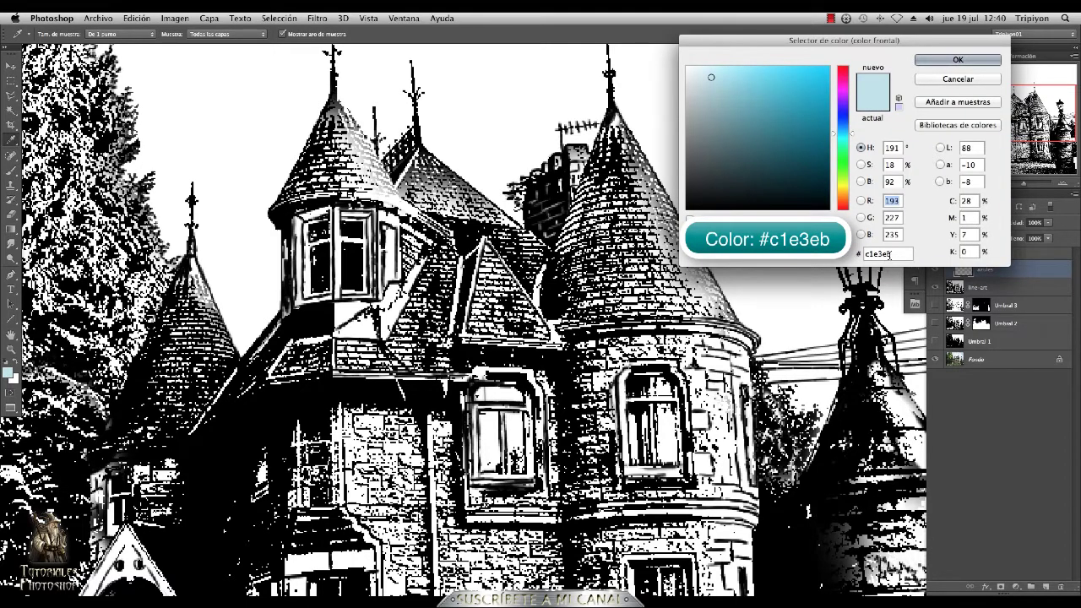
pyautogui.press('Return')
pyautogui.moveTo(782, 341); pyautogui.dragTo(708, 348)
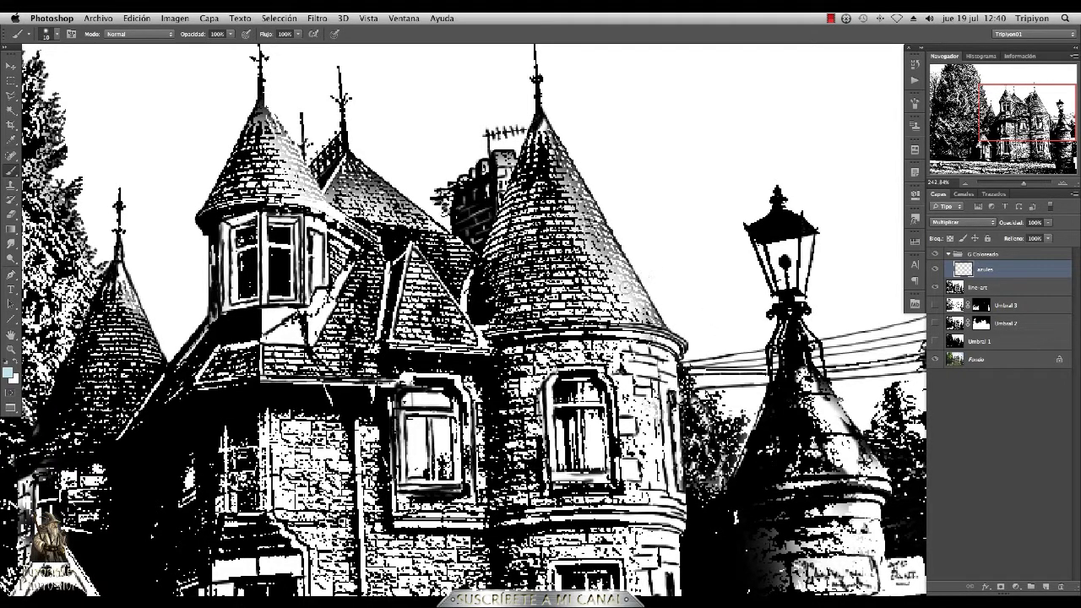
pyautogui.press(']')
pyautogui.press(']')
pyautogui.moveTo(612, 235)
pyautogui.mouseDown()
pyautogui.moveTo(583, 253)
pyautogui.moveTo(553, 369)
pyautogui.mouseUp()
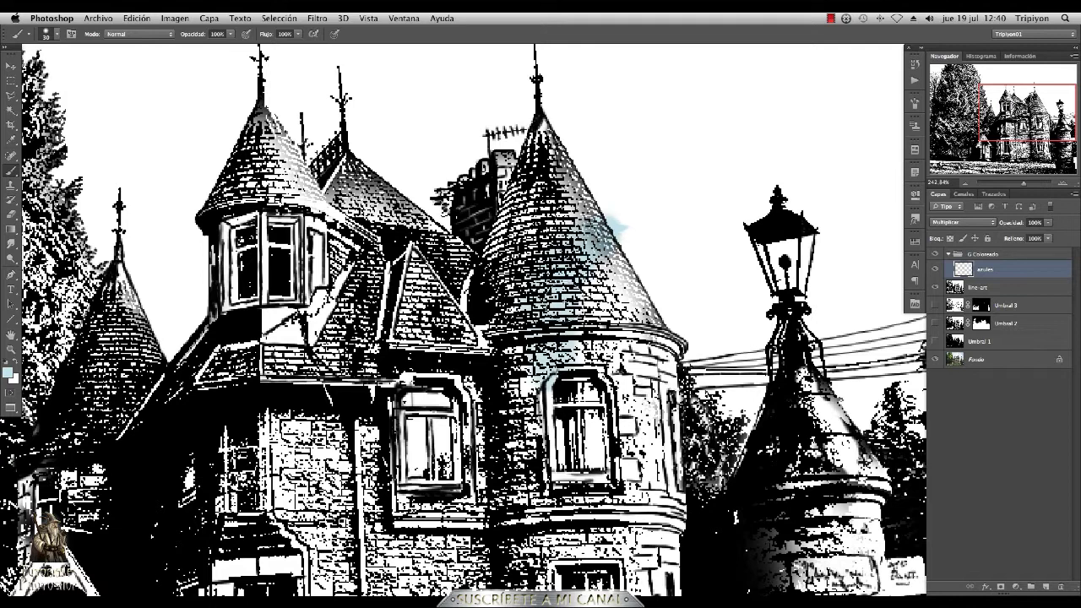
pyautogui.moveTo(591, 270)
pyautogui.mouseDown()
pyautogui.moveTo(658, 304)
pyautogui.moveTo(646, 371)
pyautogui.mouseUp()
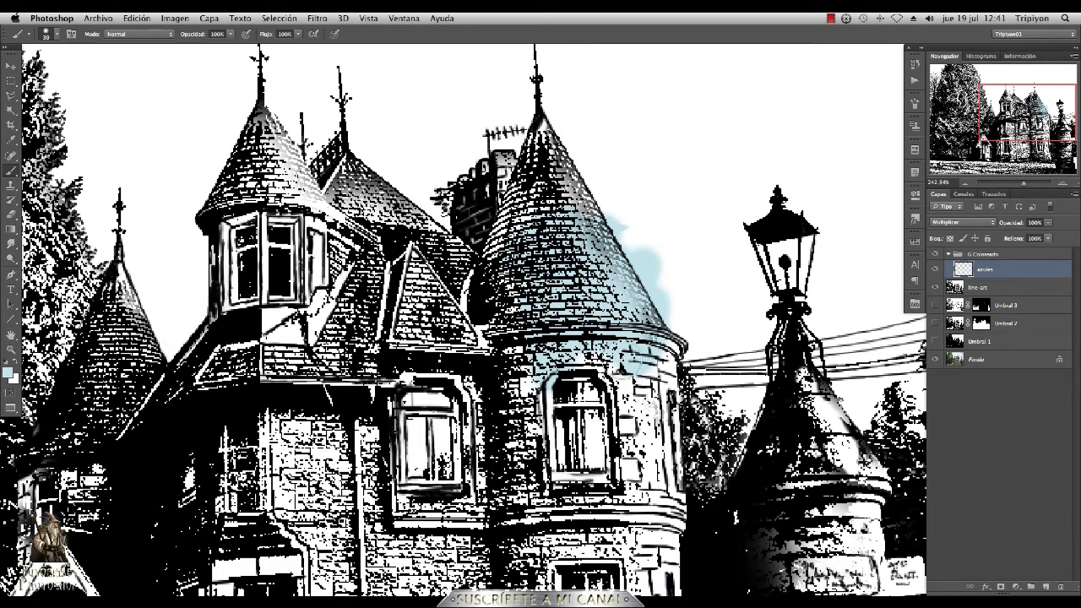
pyautogui.press('super+z')
# Paint a light blue strip of sky on the azules layer, closely following the right edge of the large conical roof.
pyautogui.moveTo(656, 282); pyautogui.dragTo(592, 302)
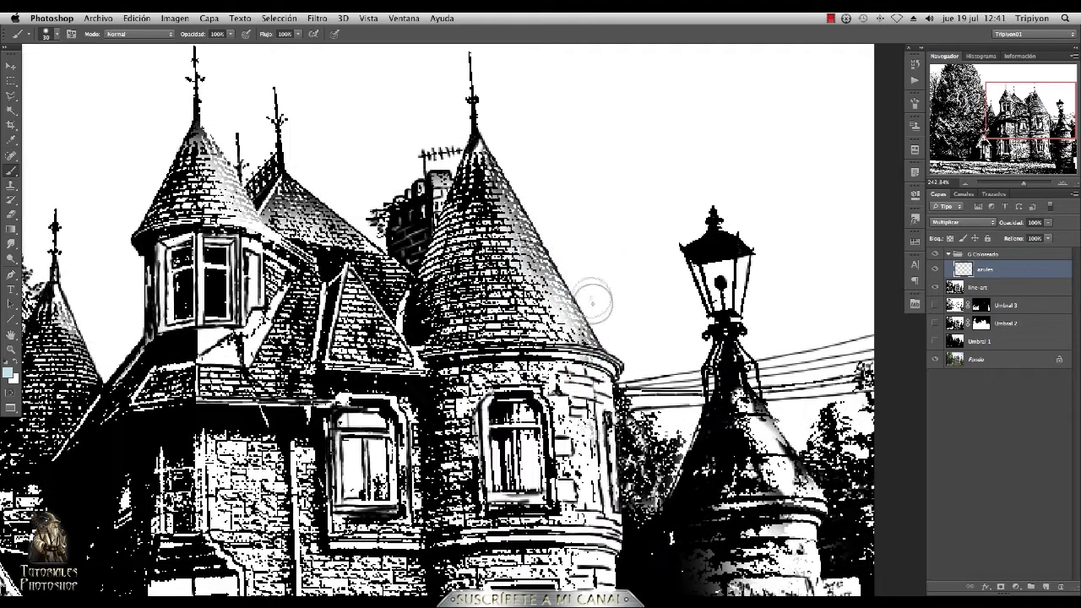
pyautogui.scroll(5, 592, 301)
pyautogui.moveTo(634, 249)
pyautogui.mouseDown()
pyautogui.moveTo(655, 288)
pyautogui.moveTo(577, 163)
pyautogui.moveTo(704, 368)
pyautogui.moveTo(681, 332)
pyautogui.moveTo(724, 323)
pyautogui.moveTo(755, 470)
pyautogui.mouseUp()
pyautogui.moveTo(583, 295)
pyautogui.mouseDown()
pyautogui.moveTo(492, 262)
pyautogui.moveTo(421, 142)
pyautogui.mouseUp()
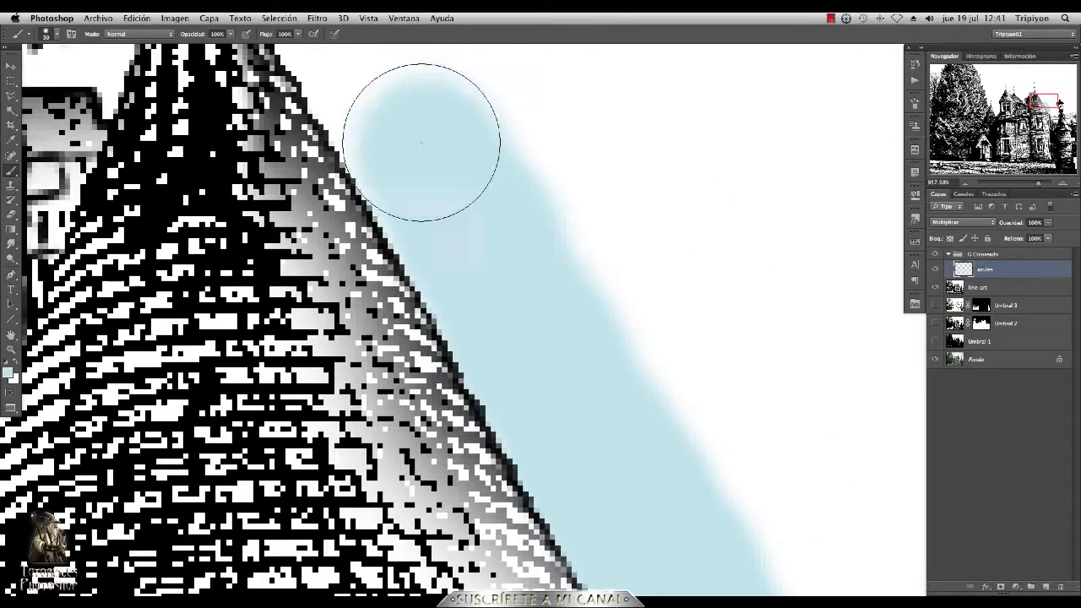
pyautogui.moveTo(644, 434); pyautogui.dragTo(637, 236)
pyautogui.click(741, 296)
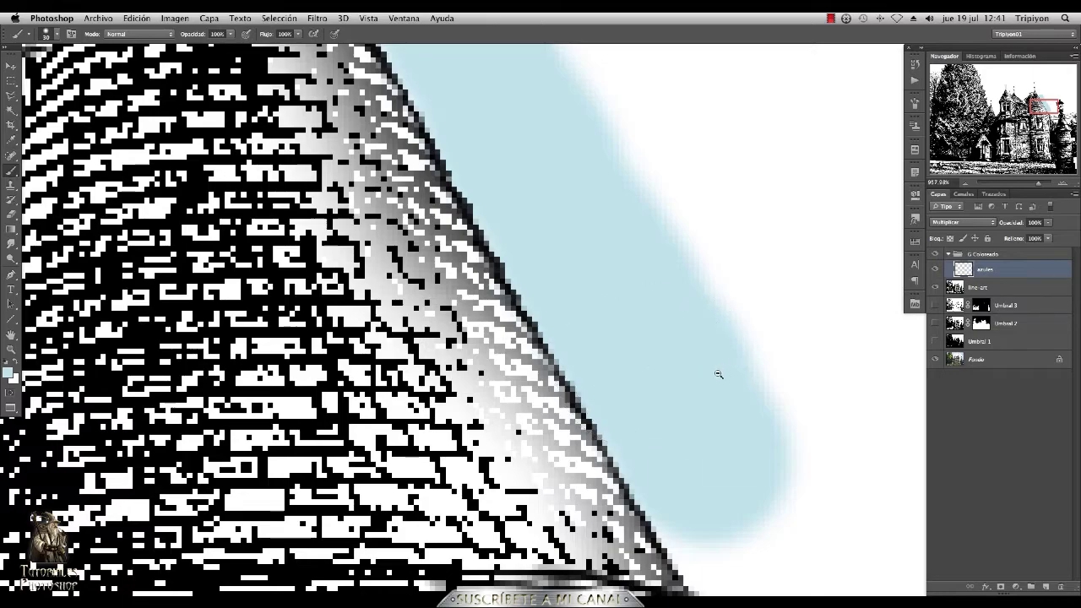
pyautogui.moveTo(717, 374)
pyautogui.mouseDown()
pyautogui.moveTo(671, 384)
pyautogui.moveTo(653, 410)
pyautogui.moveTo(525, 451)
pyautogui.mouseUp()
pyautogui.moveTo(506, 360)
pyautogui.mouseDown()
pyautogui.moveTo(466, 263)
pyautogui.moveTo(444, 282)
pyautogui.moveTo(485, 214)
pyautogui.moveTo(533, 233)
pyautogui.mouseUp()
# Fill the open sky between the large tower and the street lamp with light blue using a 70 px brush.
pyautogui.press(']')
pyautogui.press(']')
pyautogui.press(']')
pyautogui.press(']')
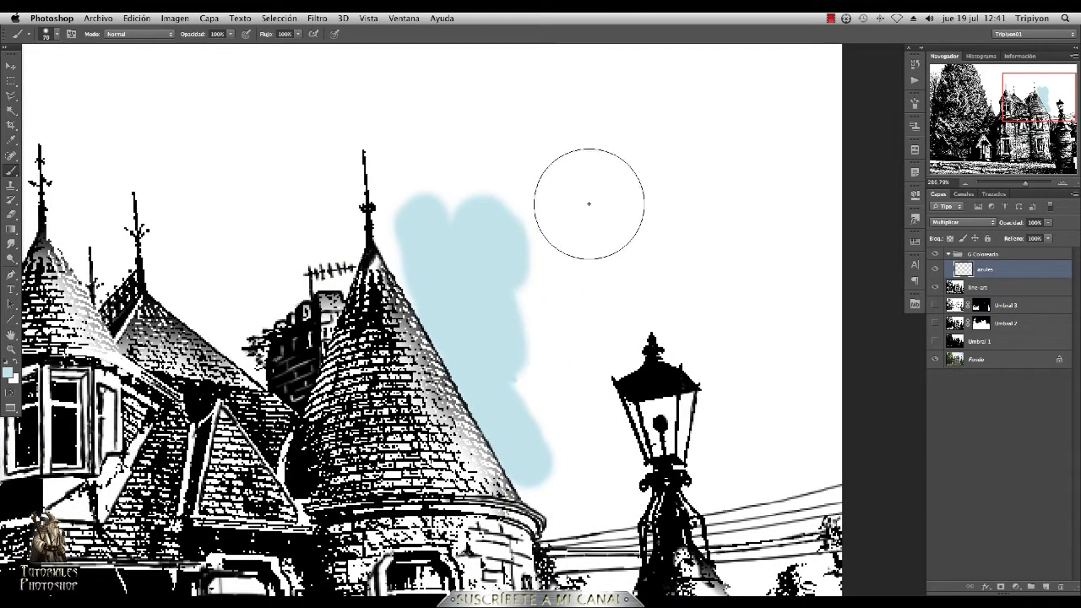
pyautogui.moveTo(637, 295); pyautogui.dragTo(699, 199)
pyautogui.moveTo(743, 144)
pyautogui.mouseDown()
pyautogui.moveTo(306, 244)
pyautogui.moveTo(625, 245)
pyautogui.mouseUp()
pyautogui.moveTo(701, 498); pyautogui.dragTo(654, 268)
pyautogui.moveTo(591, 169); pyautogui.dragTo(461, 366)
pyautogui.moveTo(461, 367); pyautogui.dragTo(684, 376)
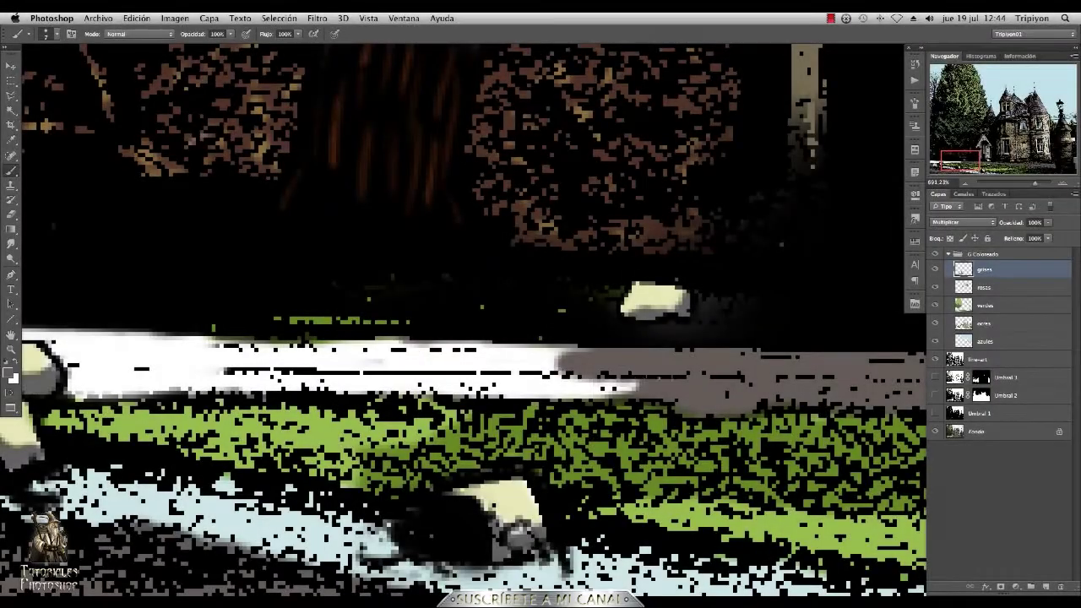
# Paint the white path between the dark tree base and the lawn brownish grey on the grises layer, and return to the full image view.
pyautogui.moveTo(632, 387)
pyautogui.mouseDown()
pyautogui.moveTo(562, 388)
pyautogui.moveTo(554, 363)
pyautogui.moveTo(481, 355)
pyautogui.mouseUp()
pyautogui.moveTo(581, 357)
pyautogui.mouseDown()
pyautogui.moveTo(808, 356)
pyautogui.moveTo(556, 365)
pyautogui.moveTo(473, 351)
pyautogui.moveTo(287, 372)
pyautogui.mouseUp()
pyautogui.moveTo(287, 372); pyautogui.dragTo(515, 393)
pyautogui.moveTo(658, 372)
pyautogui.mouseDown()
pyautogui.moveTo(473, 364)
pyautogui.moveTo(199, 431)
pyautogui.moveTo(287, 368)
pyautogui.moveTo(413, 387)
pyautogui.mouseUp()
pyautogui.moveTo(878, 422)
pyautogui.mouseDown()
pyautogui.moveTo(768, 422)
pyautogui.moveTo(528, 386)
pyautogui.mouseUp()
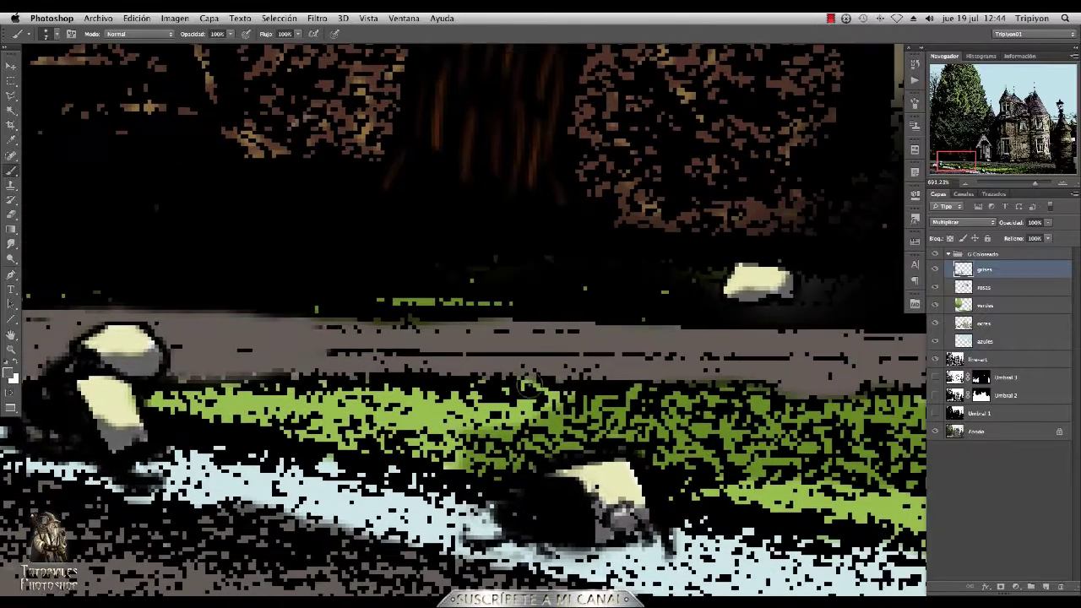
pyautogui.rightClick(528, 386)
pyautogui.click(583, 363)
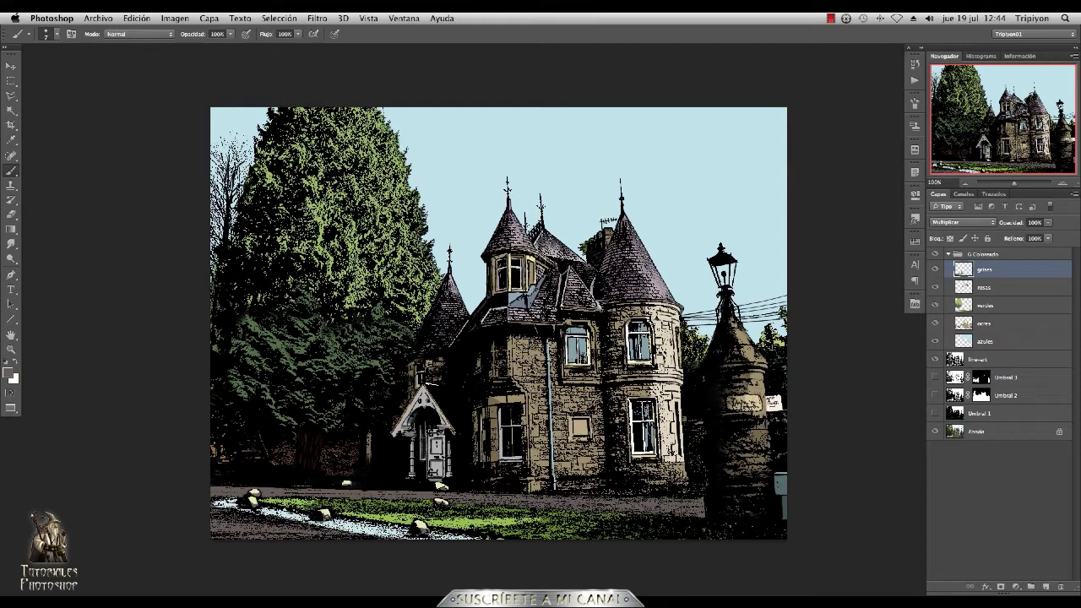
pyautogui.moveTo(643, 368); pyautogui.dragTo(631, 370)
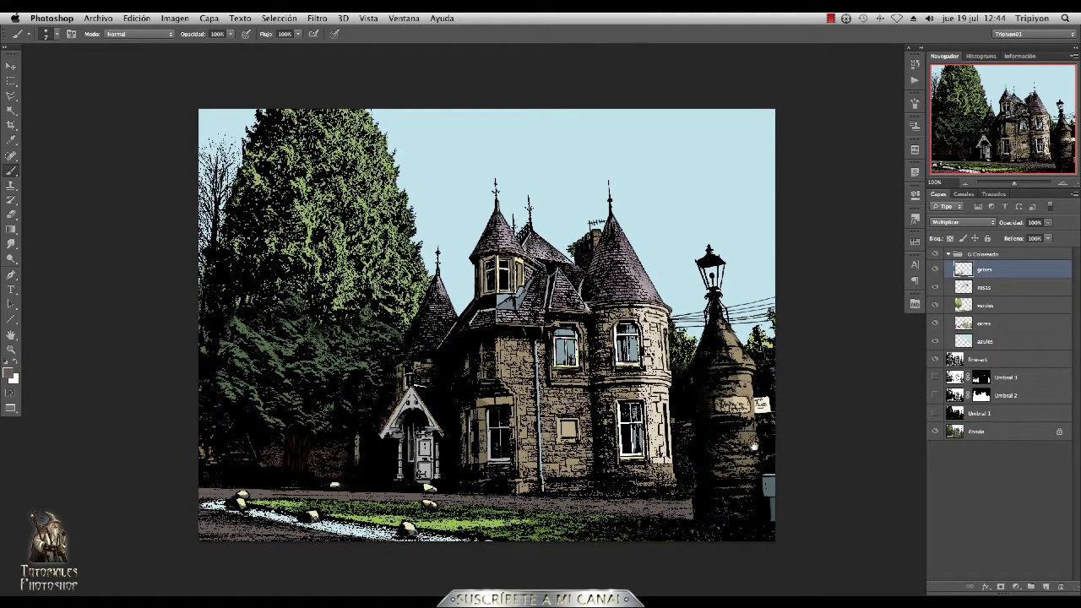
pyautogui.scroll(5, 752, 445)
pyautogui.hscroll(5, 751, 445)
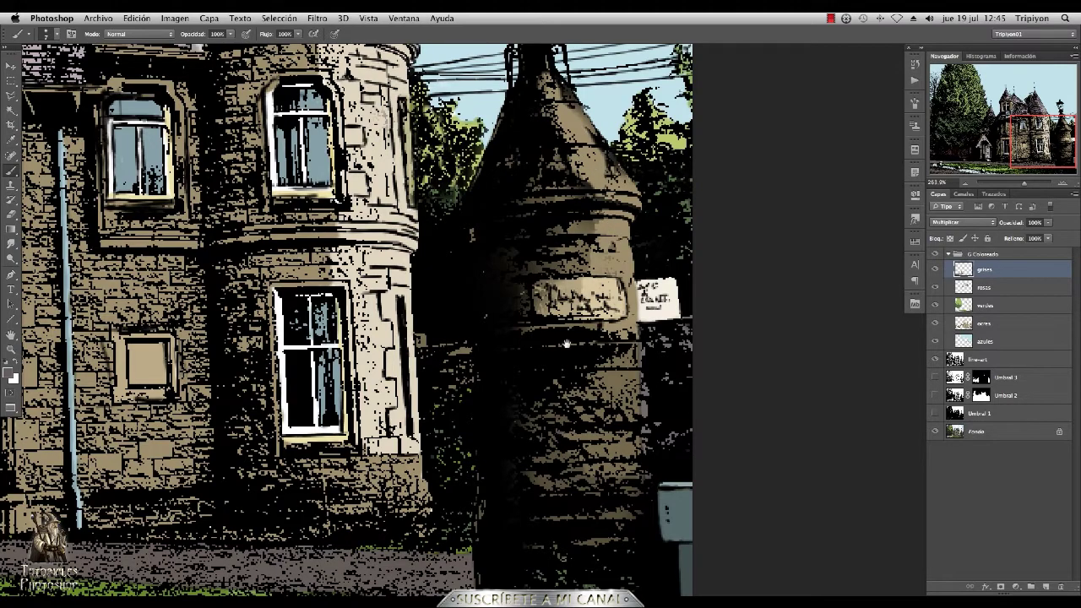
# Examine the colouring up close across the stone walls, roofs, towers and trees, ending with the full image at 100%.
pyautogui.hscroll(-5, 550, 464)
pyautogui.scroll(2, 551, 464)
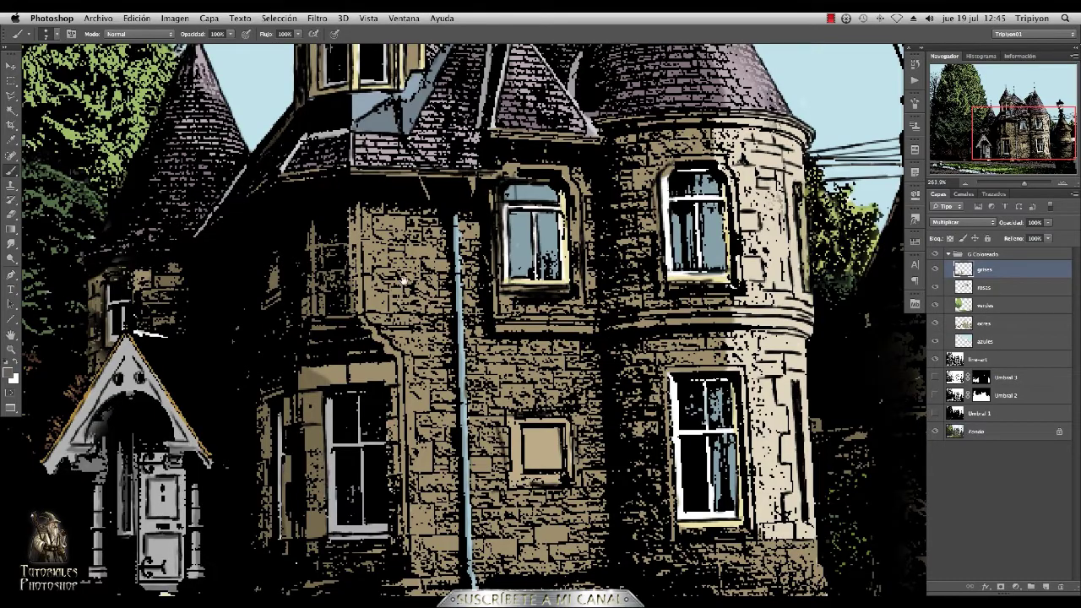
pyautogui.scroll(5, 404, 281)
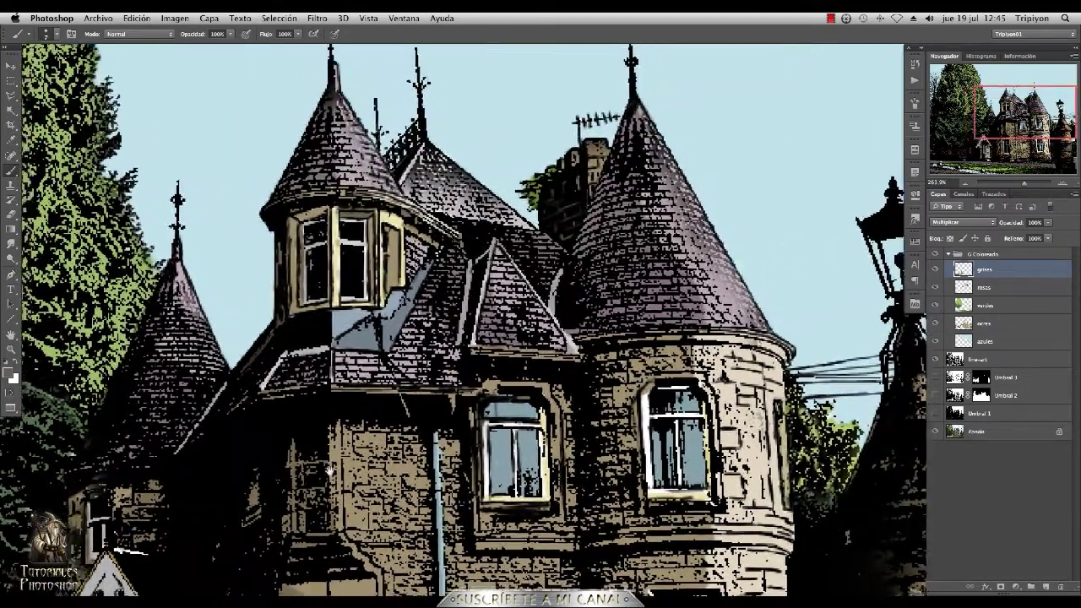
pyautogui.hscroll(-8, 404, 295)
pyautogui.scroll(-3, 404, 295)
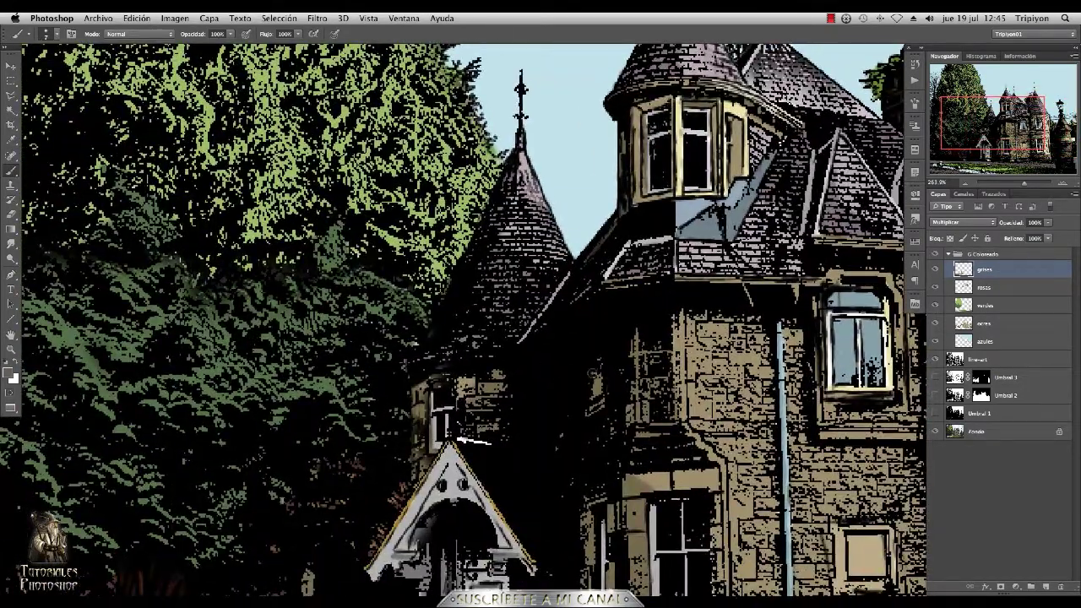
pyautogui.rightClick(591, 324)
pyautogui.click(615, 341)
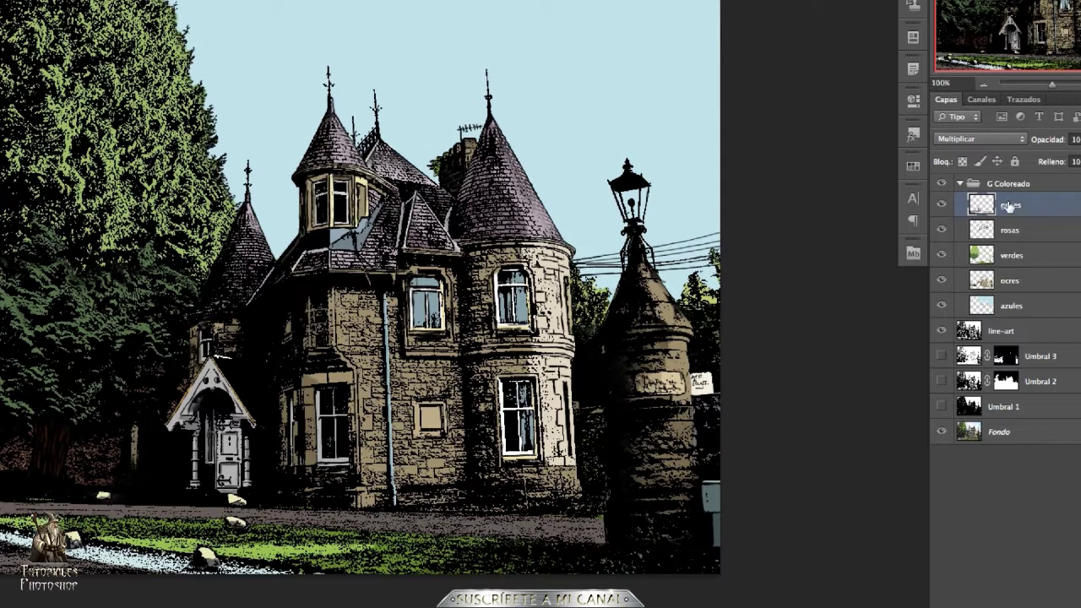
# Hide and show the ocres layer to compare the stonework with and without its colour.
pyautogui.click(997, 282)
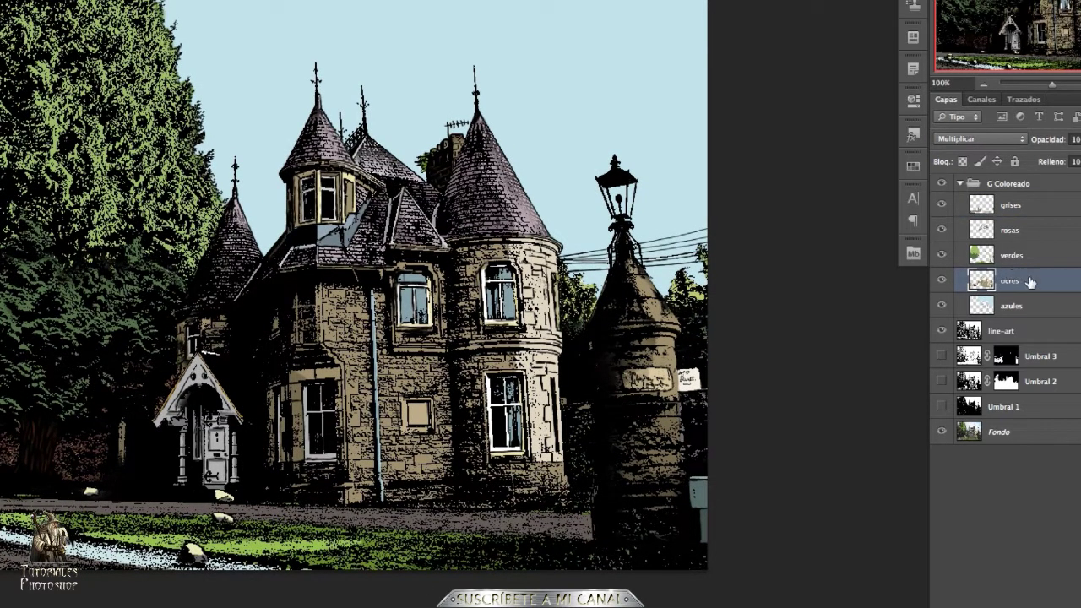
pyautogui.click(942, 280)
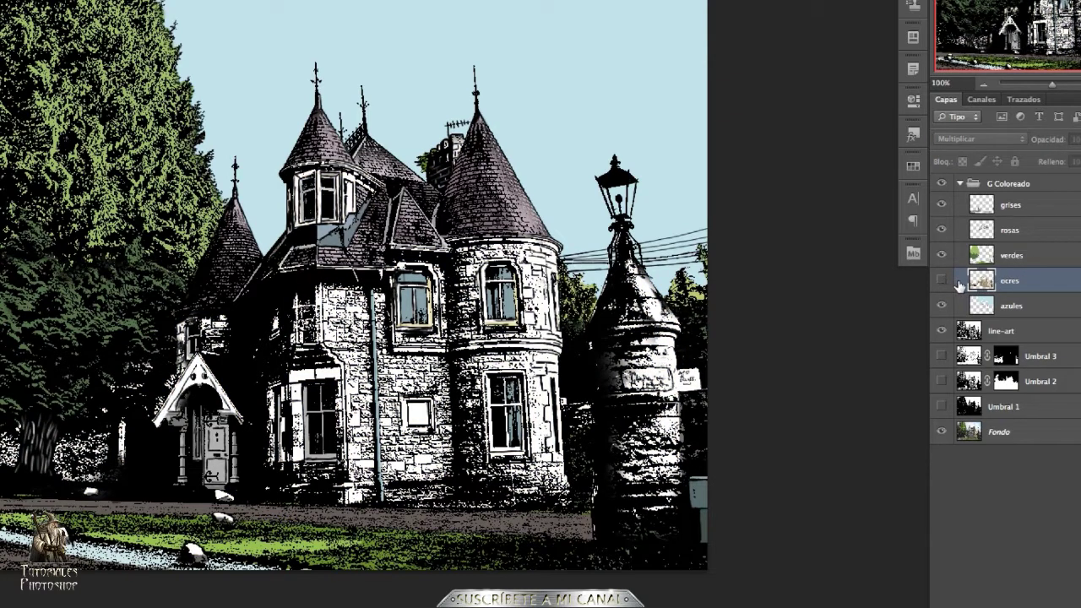
pyautogui.click(943, 280)
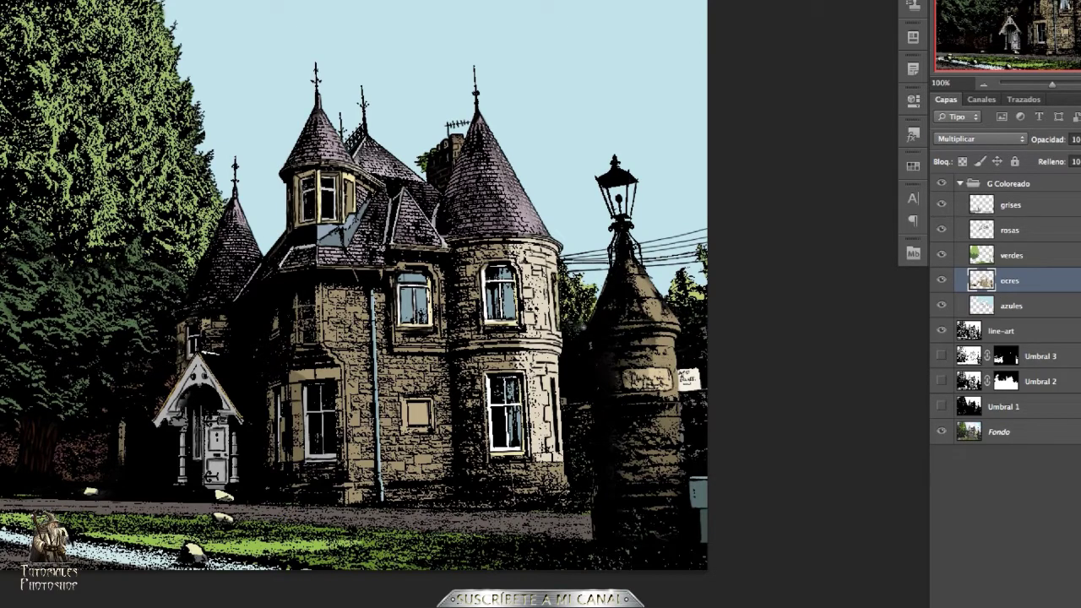
# Create a new layer above the G Coloreado group and name it ruido.
pyautogui.click(1018, 209)
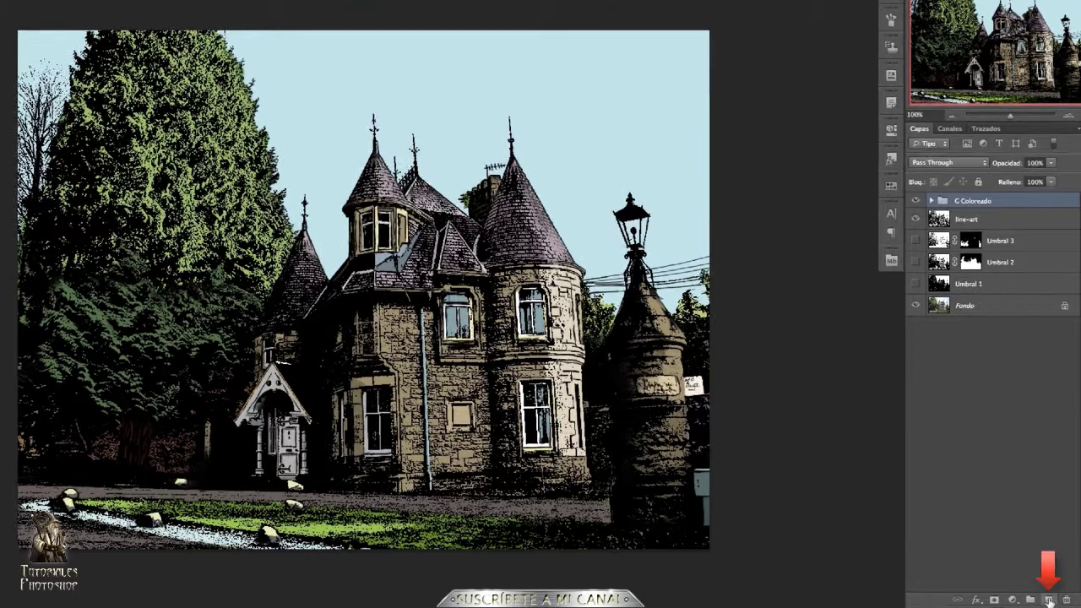
pyautogui.click(1047, 599)
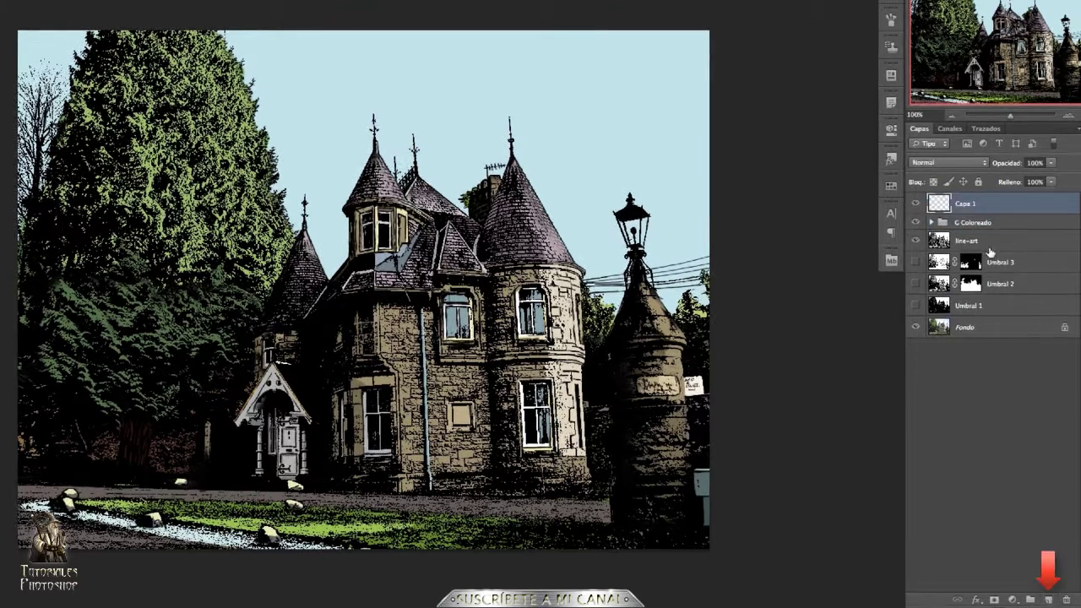
pyautogui.doubleClick(966, 203)
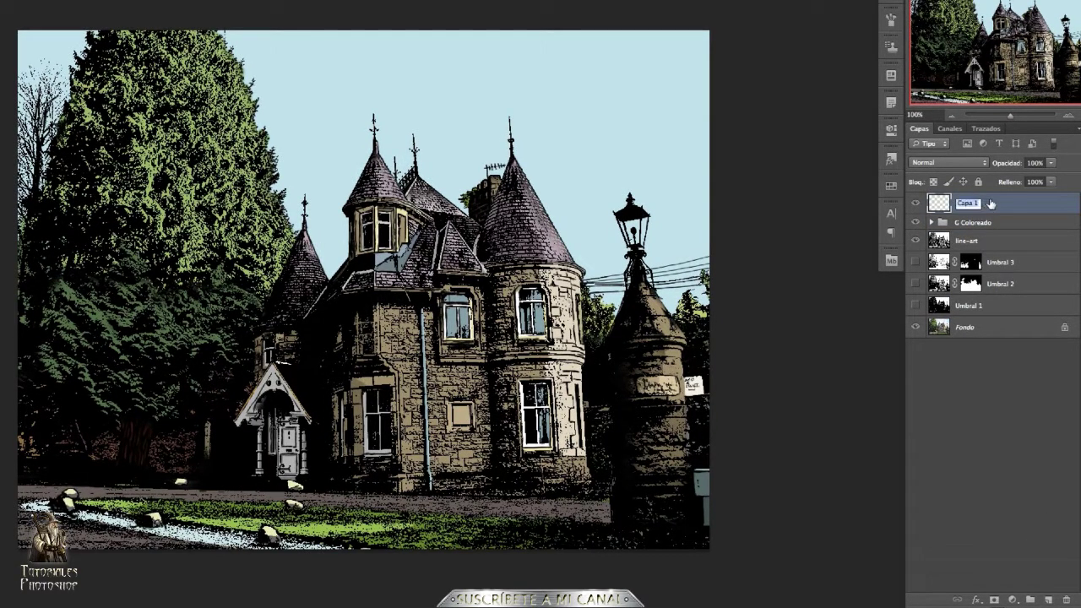
pyautogui.write('ruido')
pyautogui.press('Return')
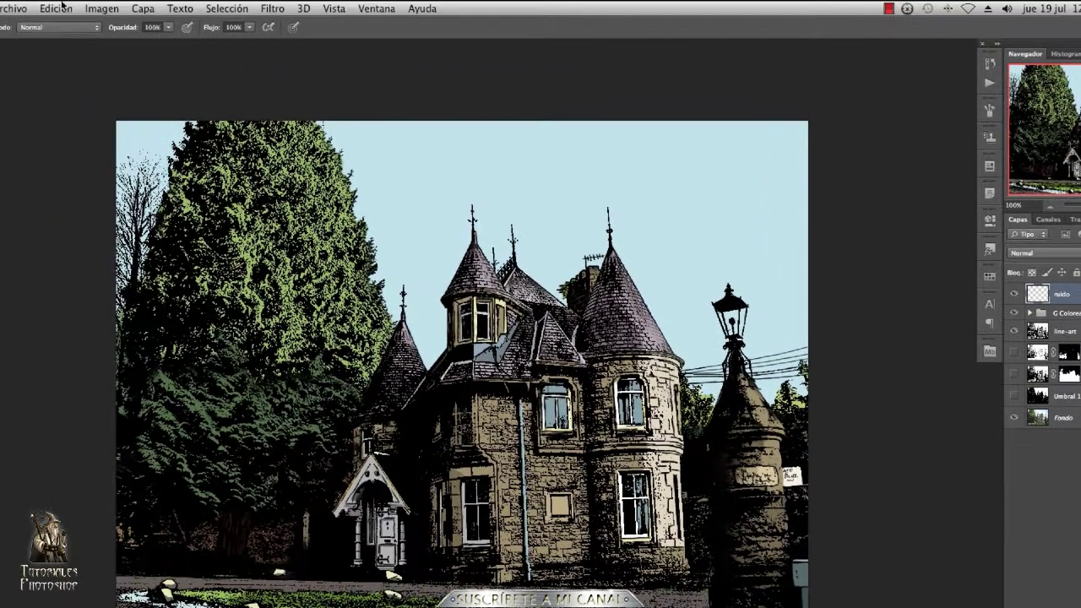
# Fill the ruido layer with black and set its blend mode to Trama.
pyautogui.click(55, 9)
pyautogui.click(113, 230)
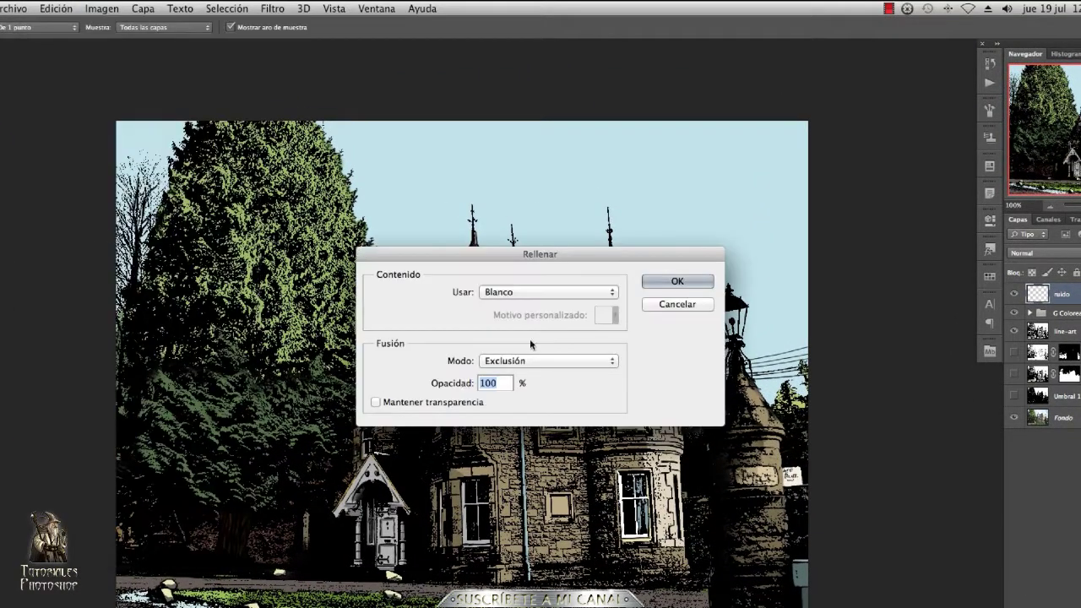
pyautogui.click(600, 292)
pyautogui.click(494, 259)
pyautogui.click(674, 282)
pyautogui.click(1026, 253)
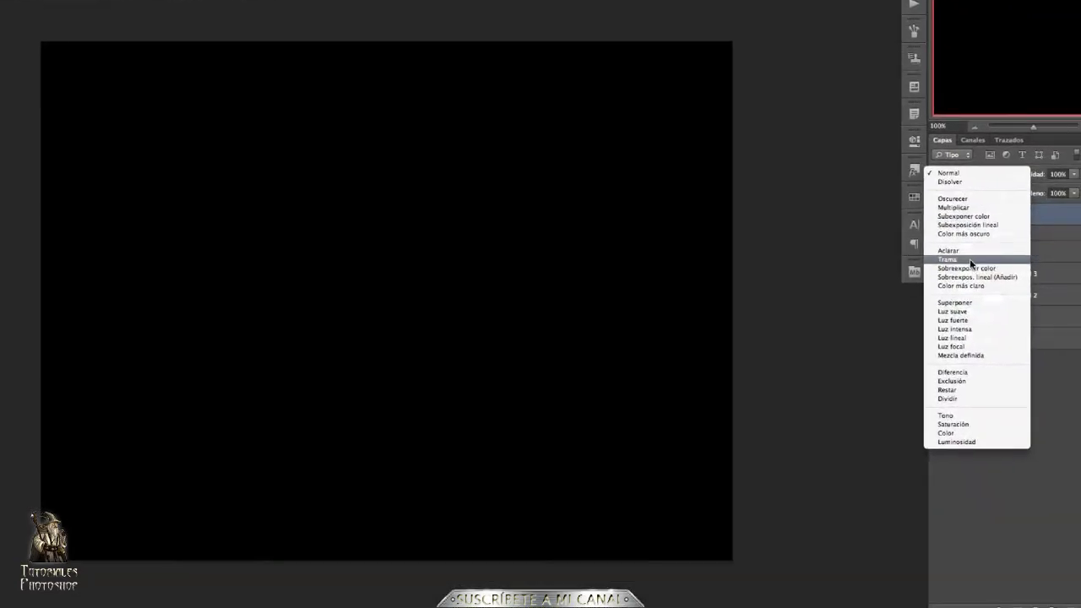
pyautogui.click(971, 262)
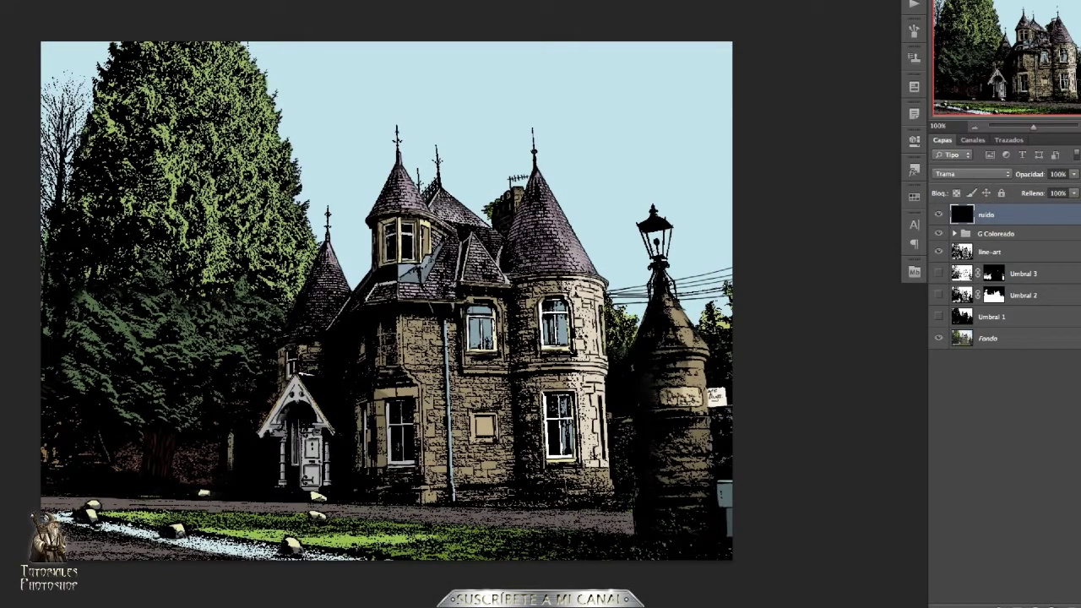
# Add 10% Gaussian noise to the ruido layer and return to the full image at 100%.
pyautogui.moveTo(329, 385); pyautogui.dragTo(496, 447)
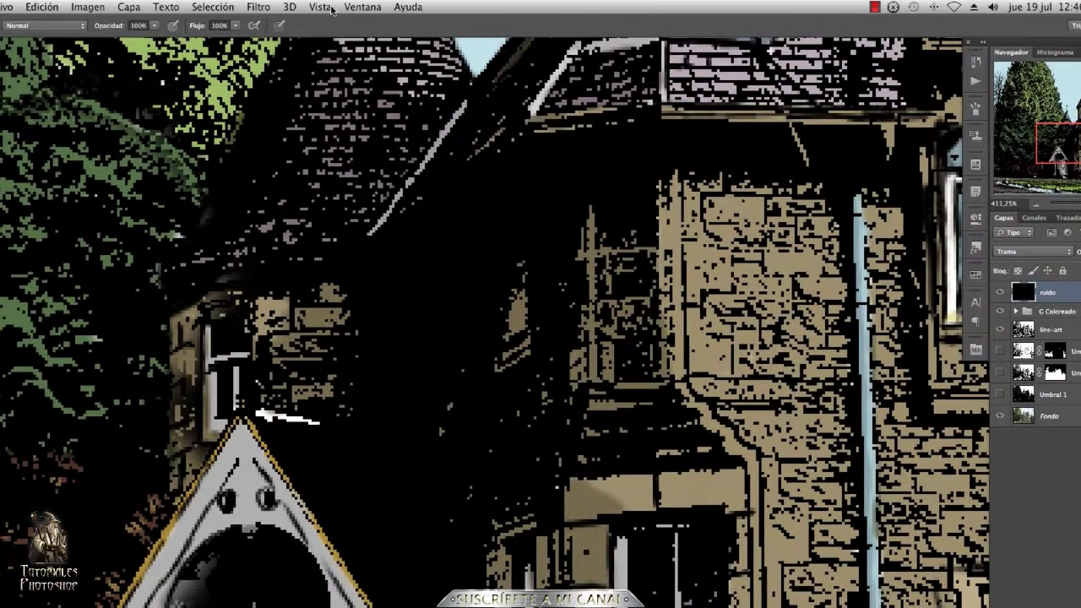
pyautogui.click(258, 7)
pyautogui.moveTo(366, 268)
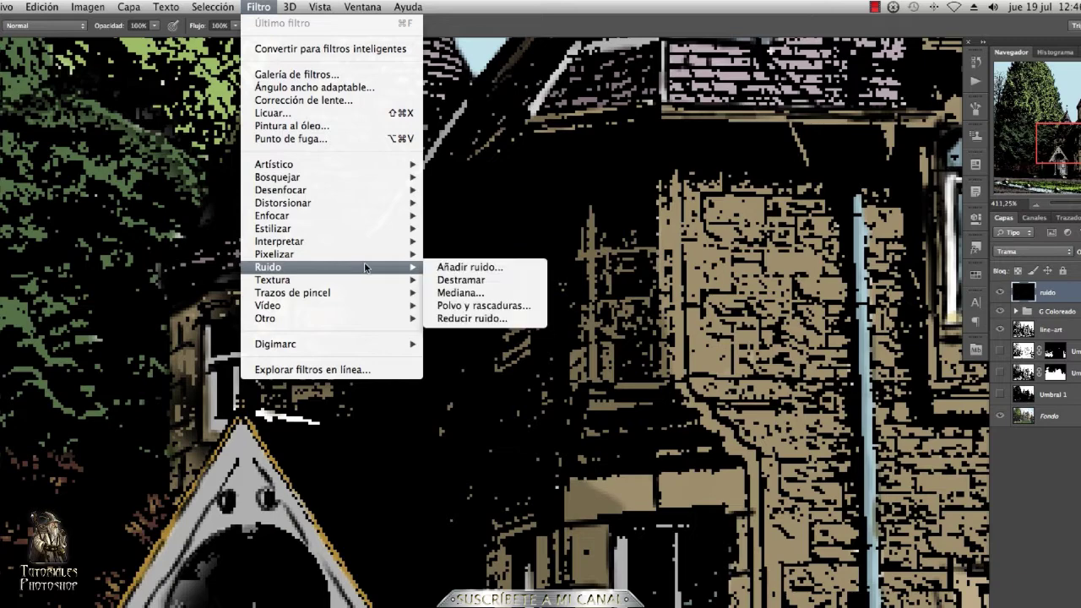
pyautogui.click(470, 267)
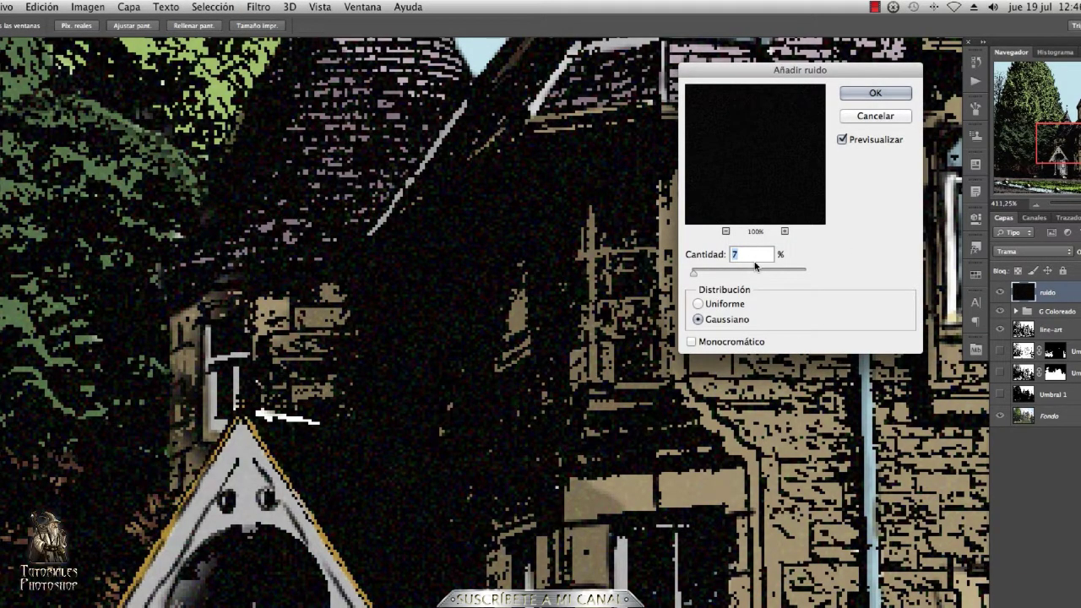
pyautogui.write('10')
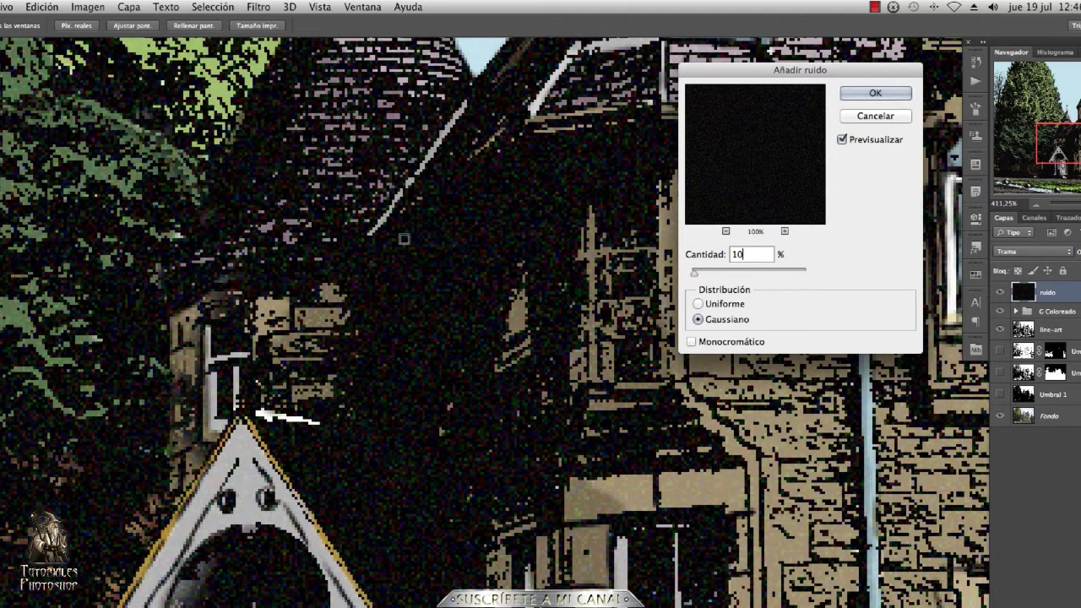
pyautogui.click(870, 99)
pyautogui.press('super+1')
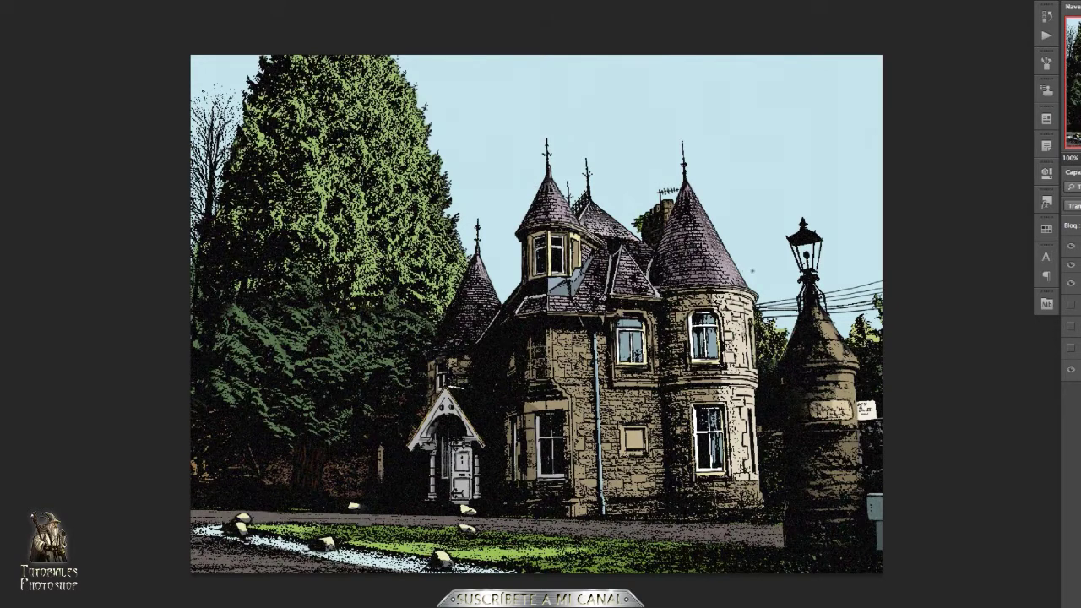
pyautogui.moveTo(608, 323); pyautogui.dragTo(601, 340)
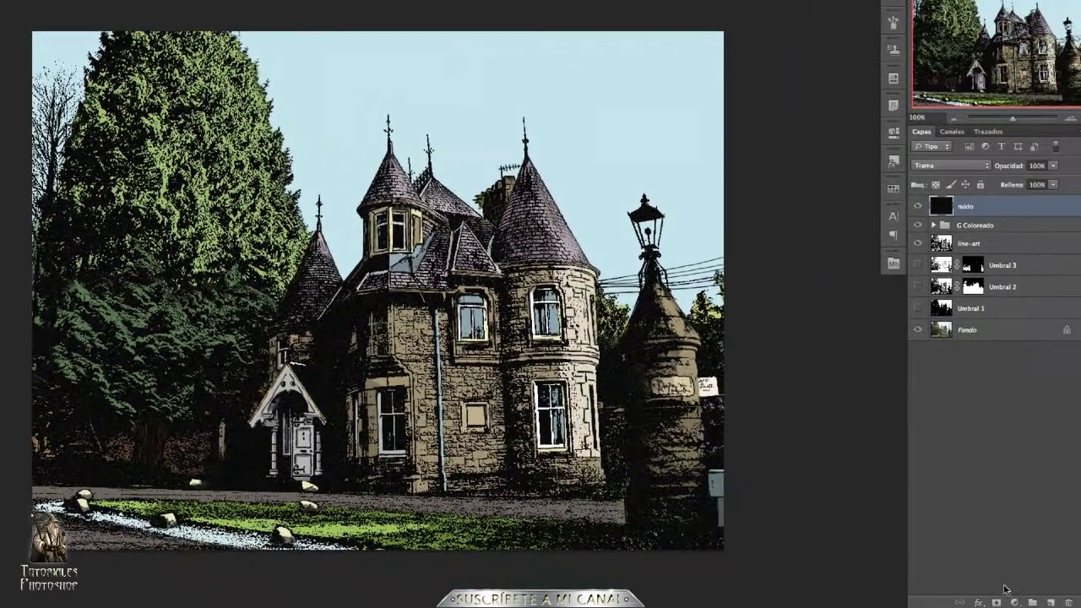
# Add a solid colour fill layer in white #ffffff above the ruido layer.
pyautogui.click(1014, 602)
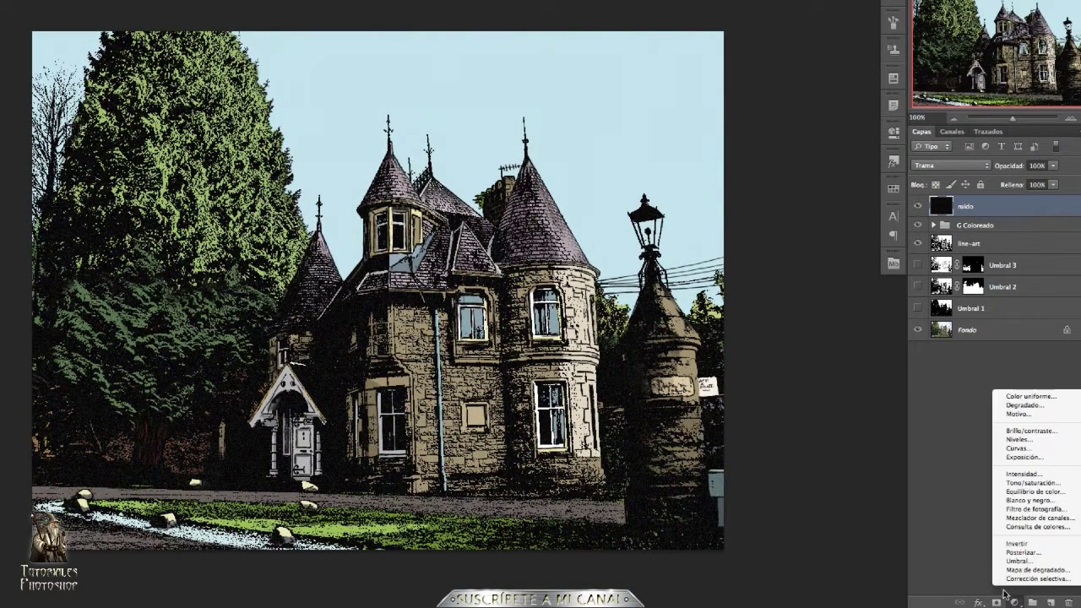
pyautogui.click(1041, 397)
pyautogui.moveTo(630, 121); pyautogui.dragTo(514, 38)
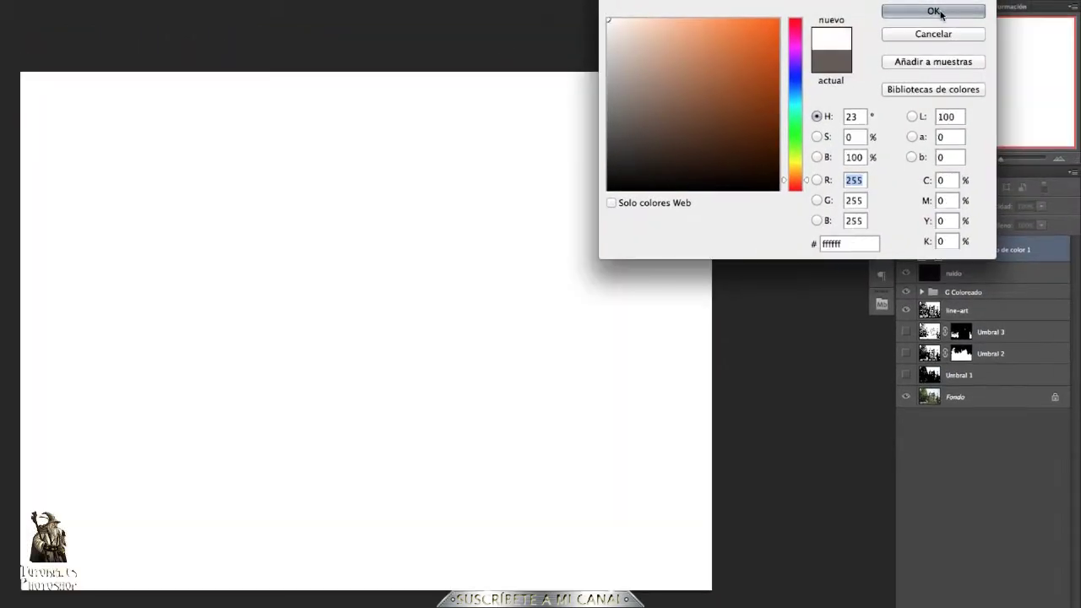
pyautogui.click(933, 10)
# Set the white fill layer's blend mode to Luz suave and its opacity to 30%.
pyautogui.click(942, 203)
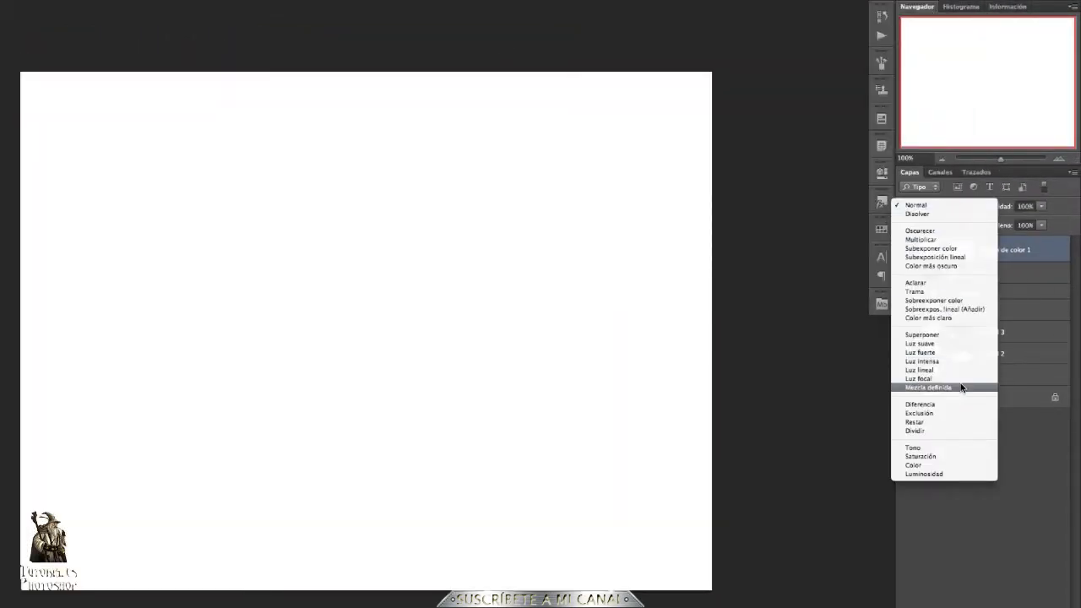
pyautogui.click(952, 344)
pyautogui.click(1024, 206)
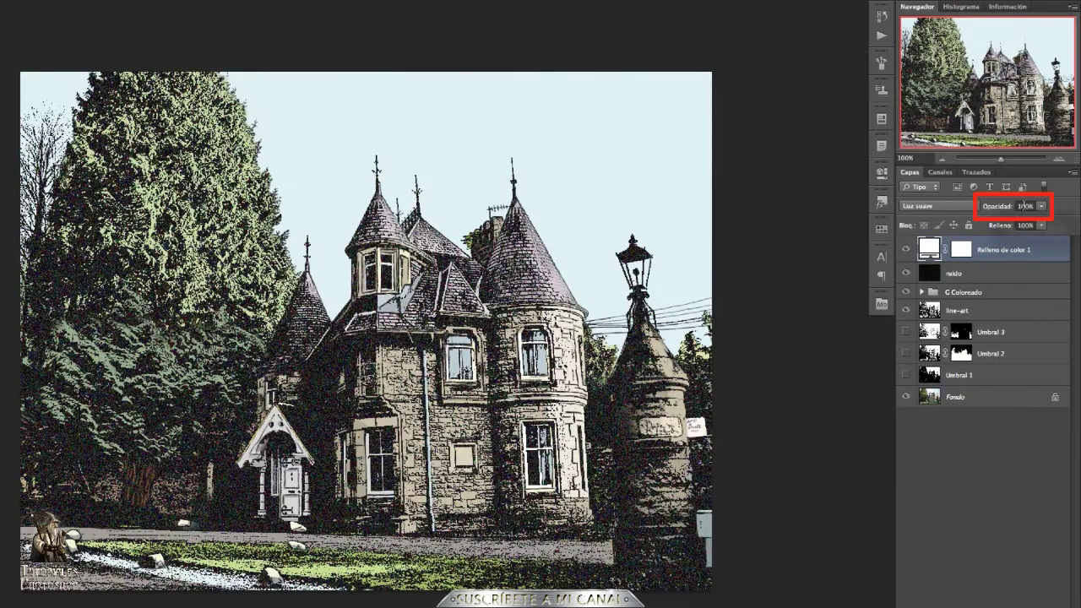
pyautogui.write('30')
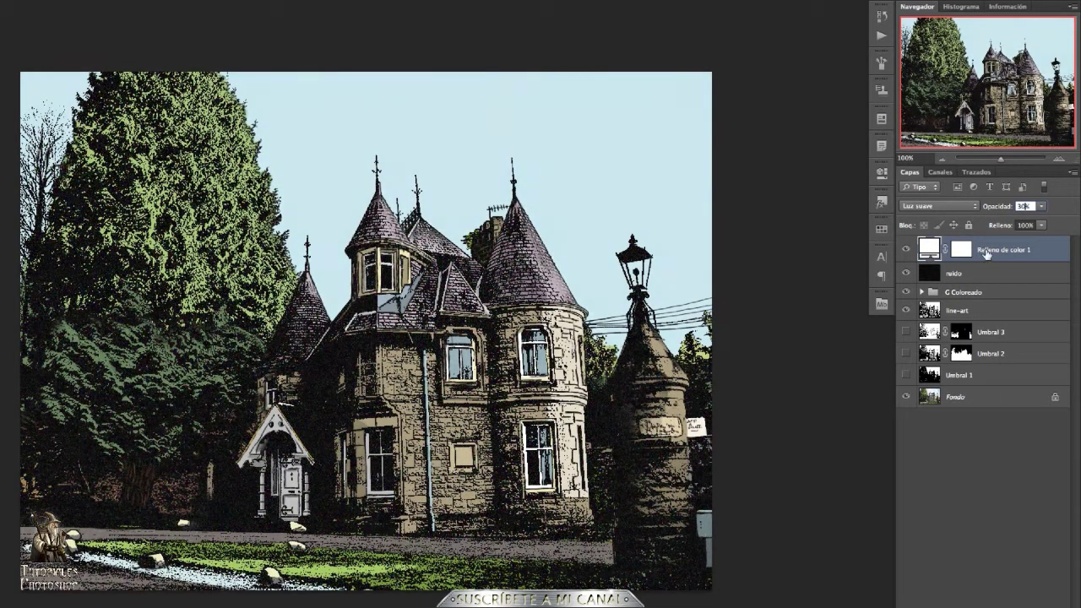
pyautogui.press('Return')
# Compare the illustration with the white fill layer hidden and shown, and review the whole image.
pyautogui.click(906, 249)
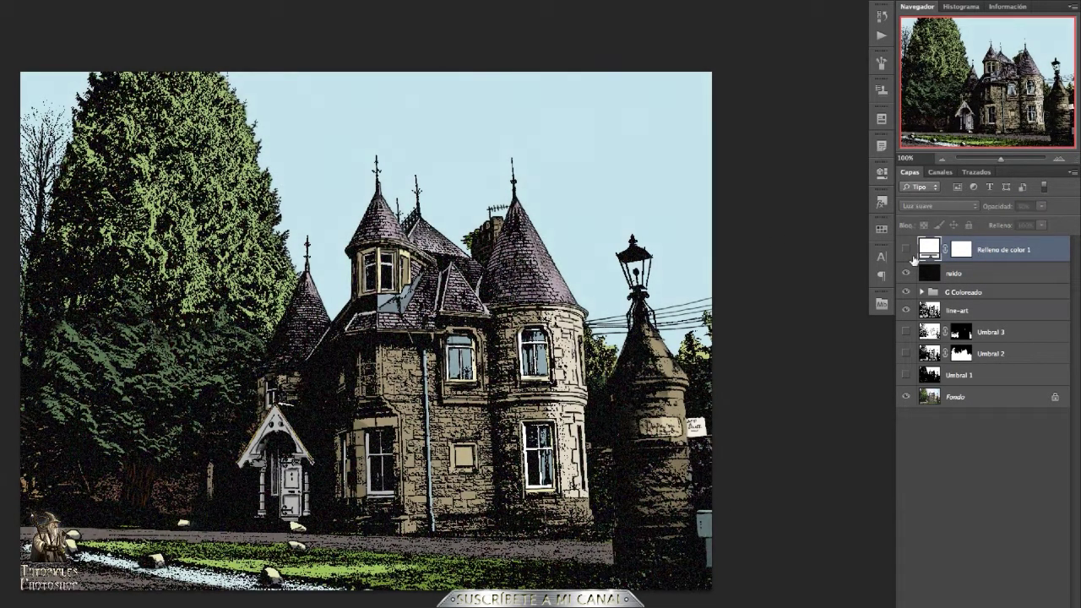
pyautogui.click(907, 249)
pyautogui.moveTo(530, 449); pyautogui.dragTo(587, 433)
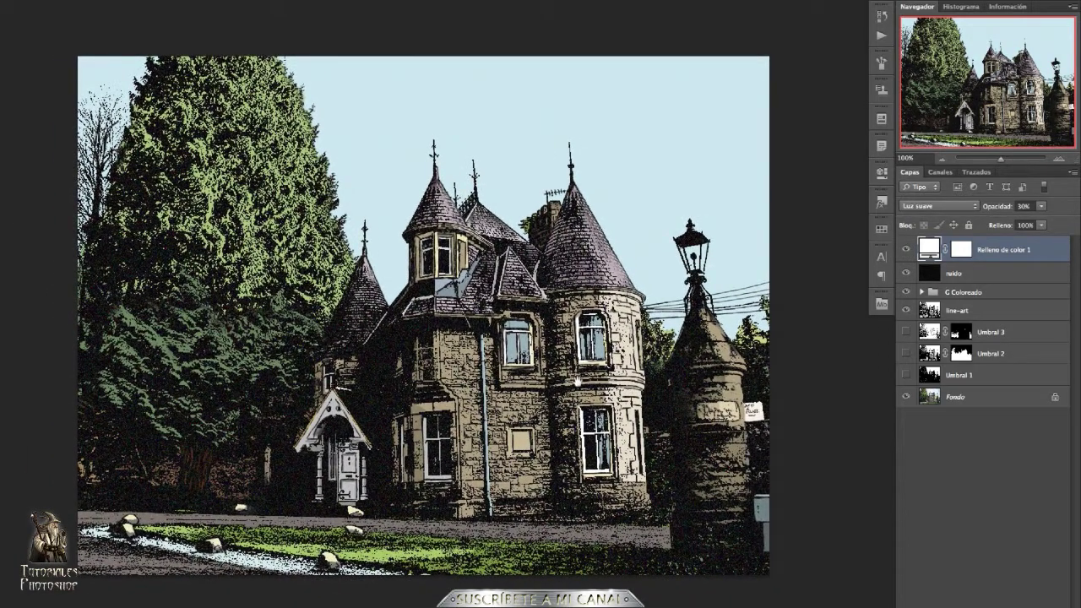
pyautogui.moveTo(577, 381); pyautogui.dragTo(557, 394)
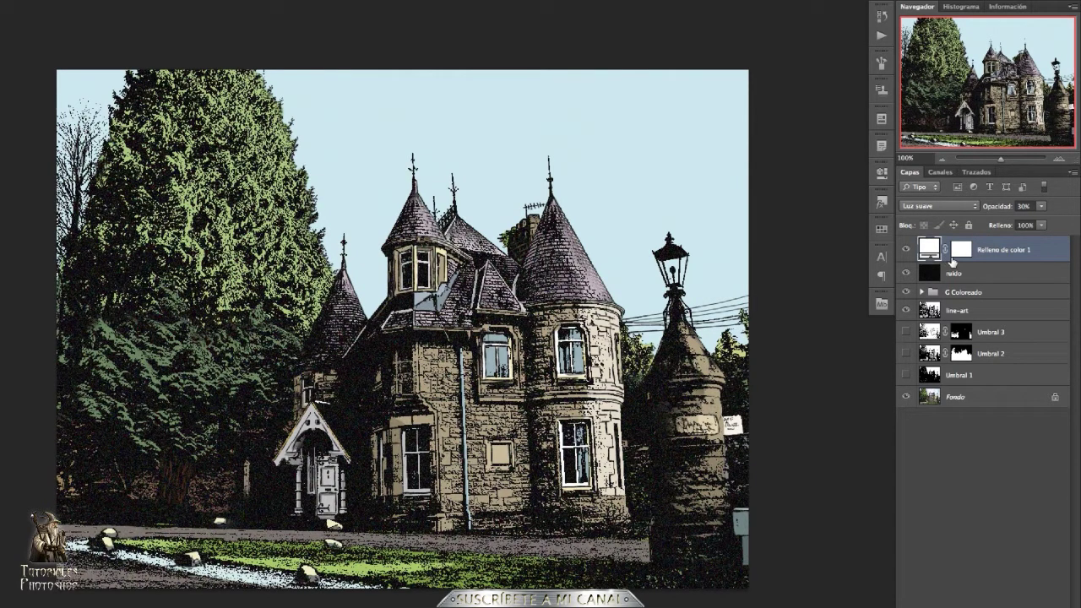
pyautogui.moveTo(663, 390); pyautogui.dragTo(636, 407)
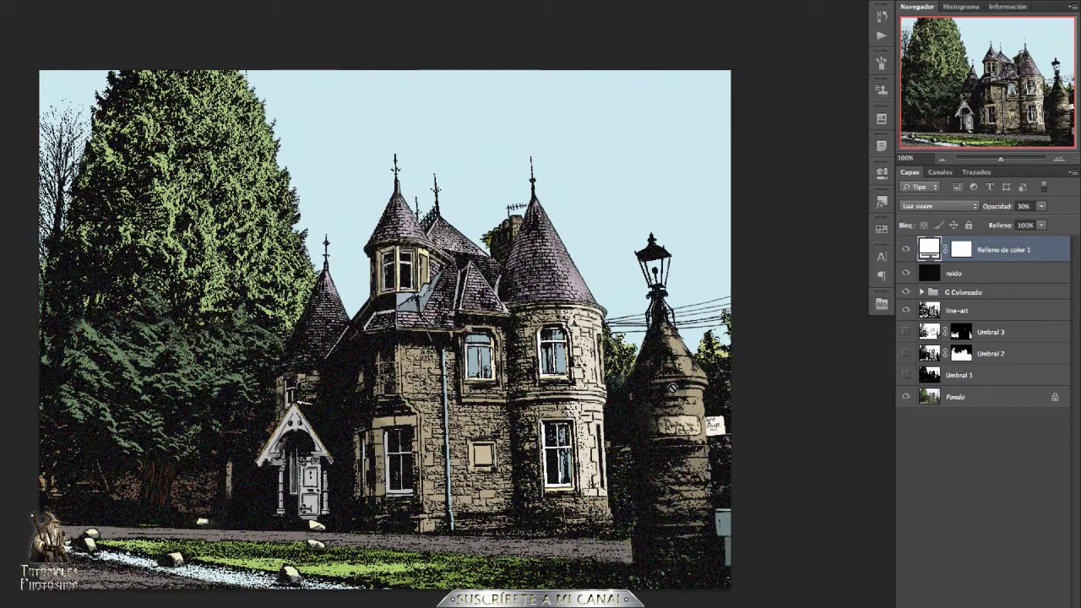
pyautogui.hscroll(3, 641, 418)
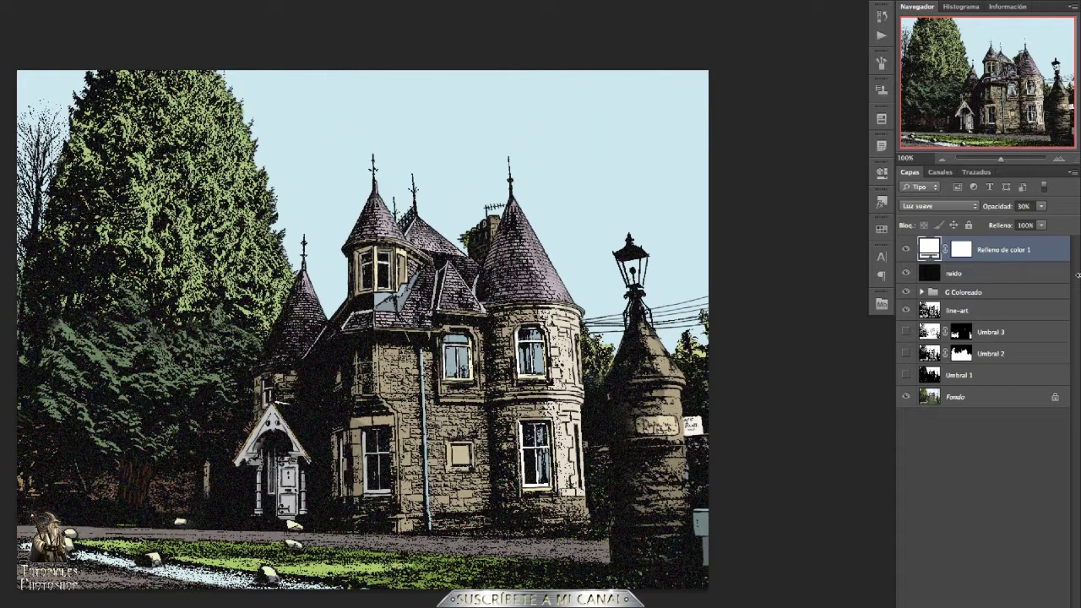
# Unlock the Fondo background as a normal layer and enlarge the canvas by a relative 50 pixels in width and height from the centre.
pyautogui.doubleClick(1055, 398)
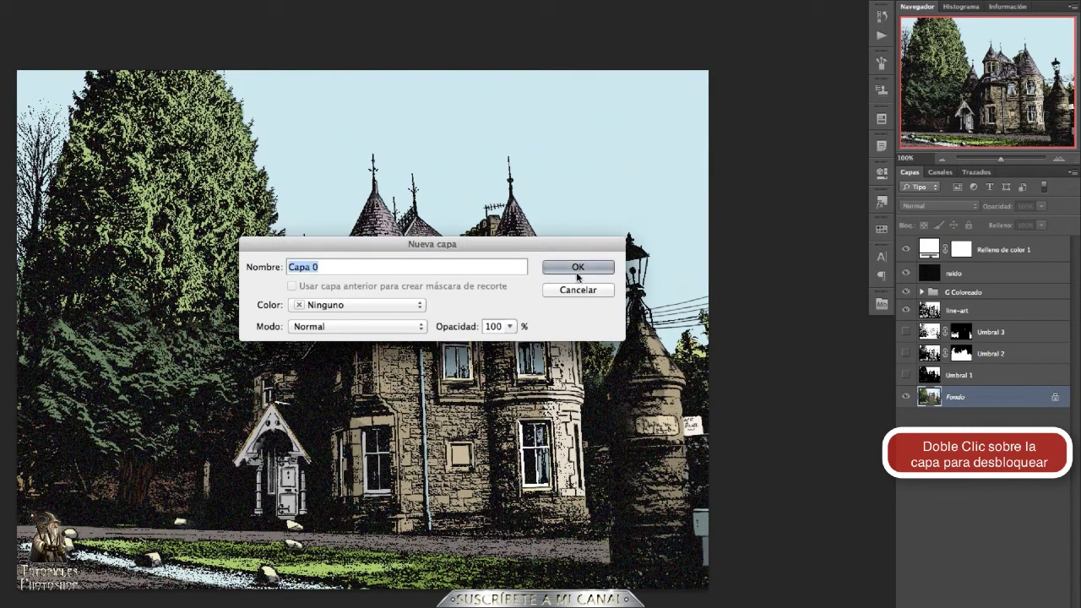
pyautogui.click(578, 271)
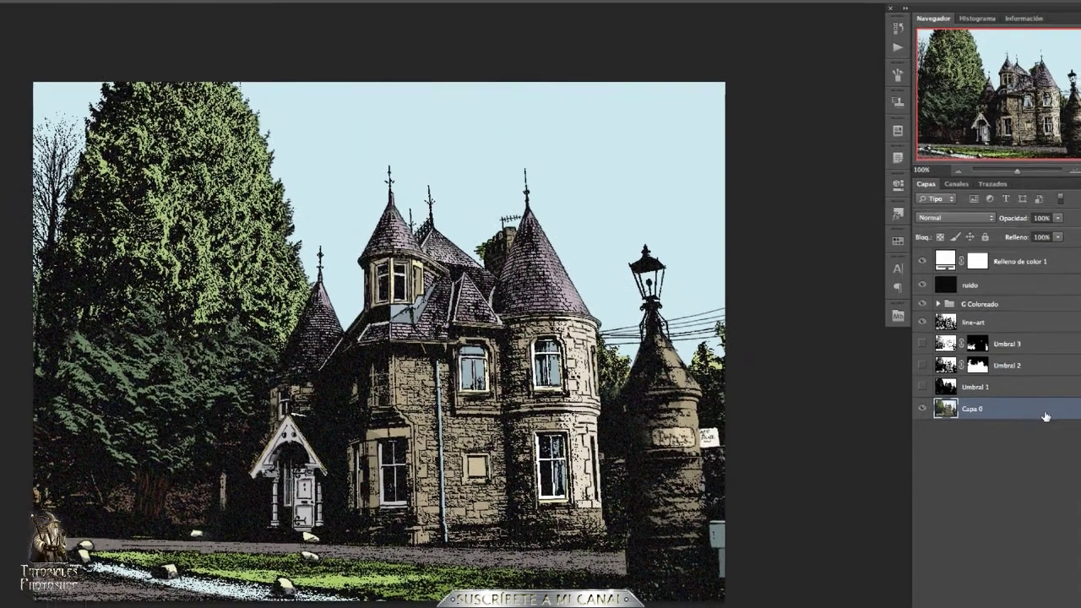
pyautogui.click(72, 7)
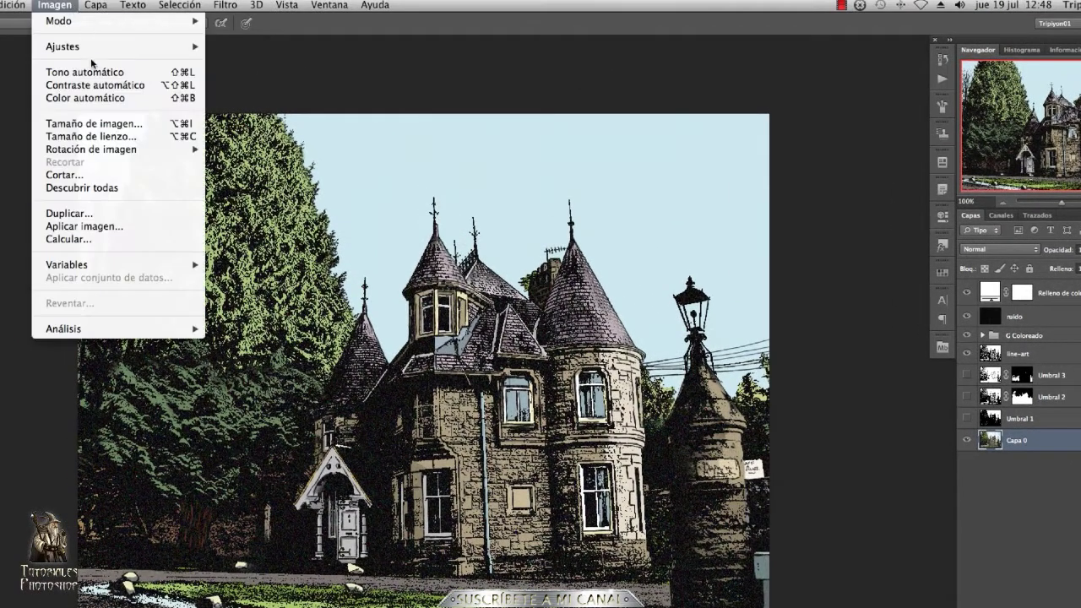
pyautogui.click(102, 137)
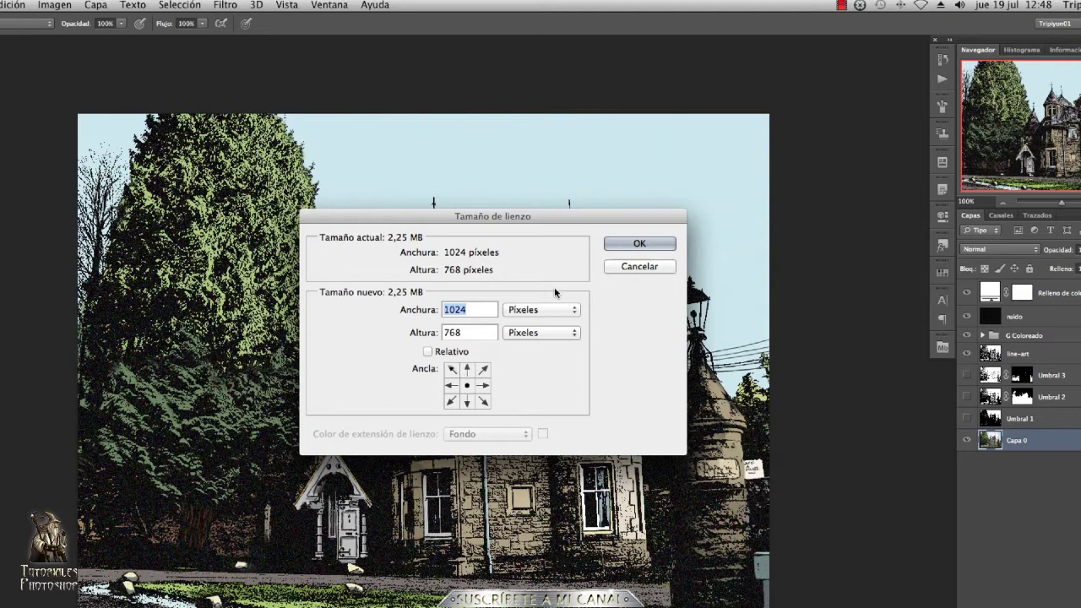
pyautogui.click(461, 351)
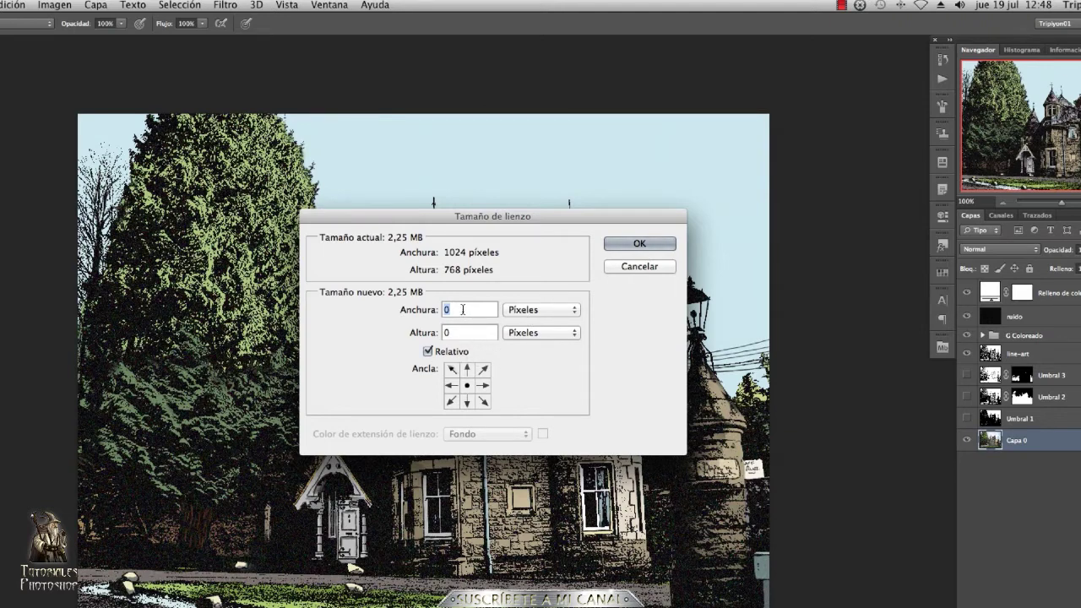
pyautogui.write('50')
pyautogui.doubleClick(465, 333)
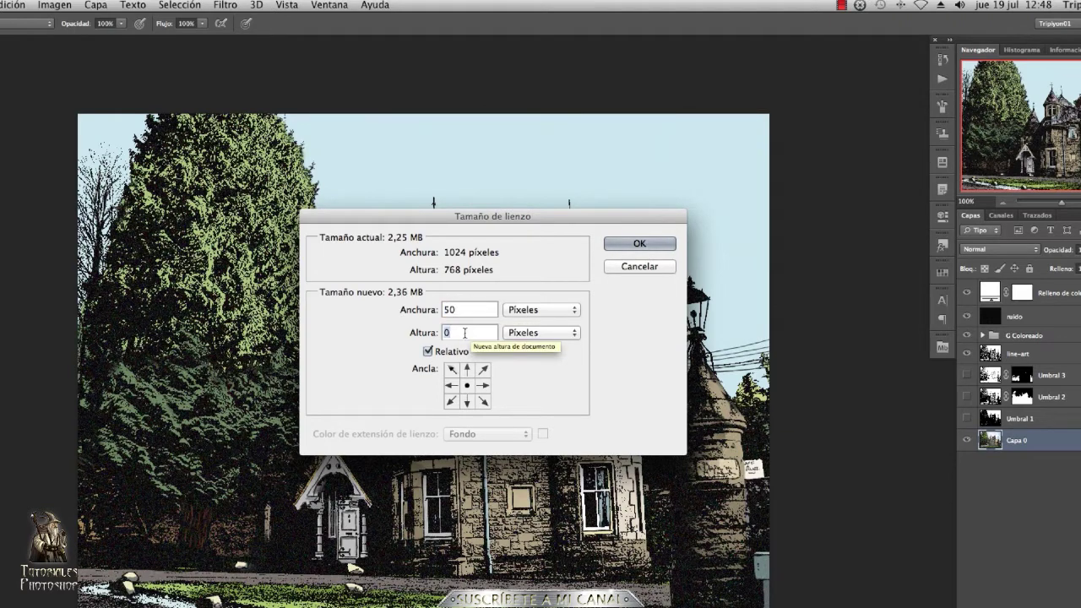
pyautogui.write('50')
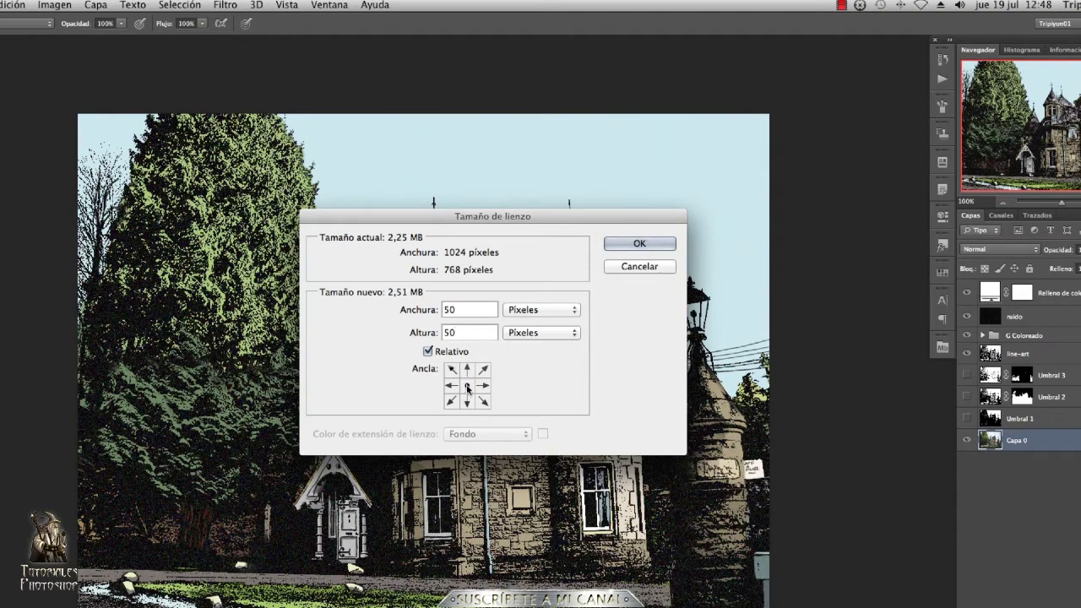
pyautogui.click(652, 244)
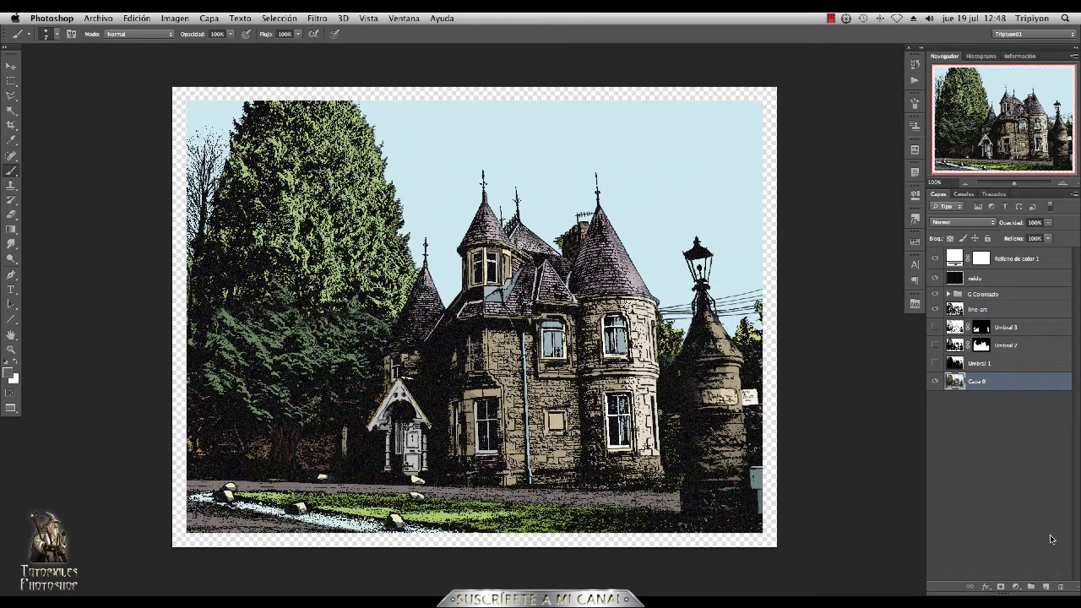
# Add a new layer beneath the unlocked photo layer Capa 0 and fill it with white as a border.
pyautogui.keyDown('ctrl'); pyautogui.click(1046, 586); pyautogui.keyUp('ctrl')
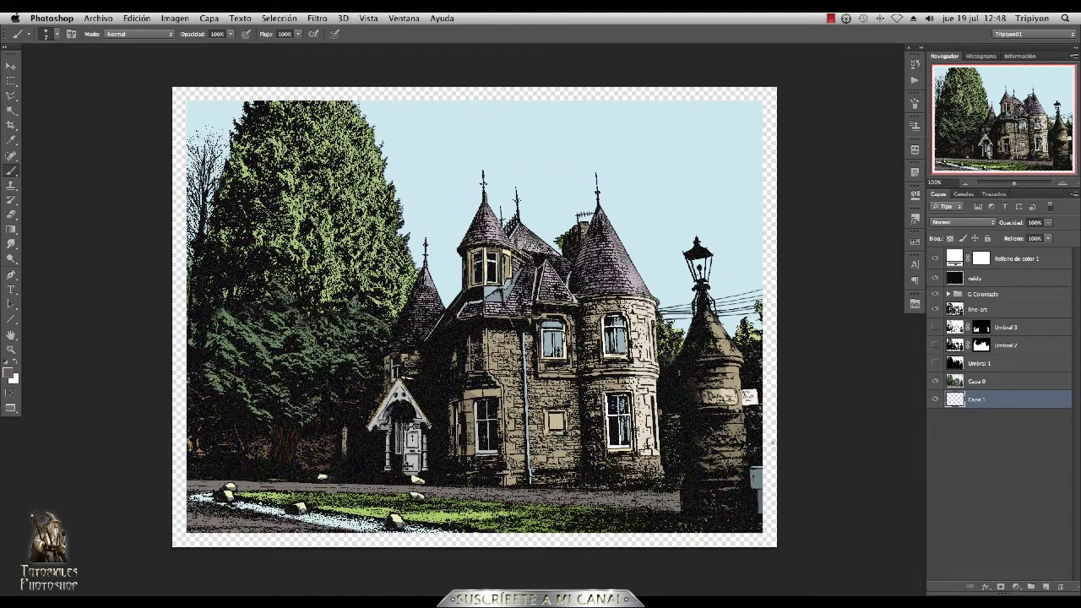
pyautogui.click(136, 18)
pyautogui.click(168, 205)
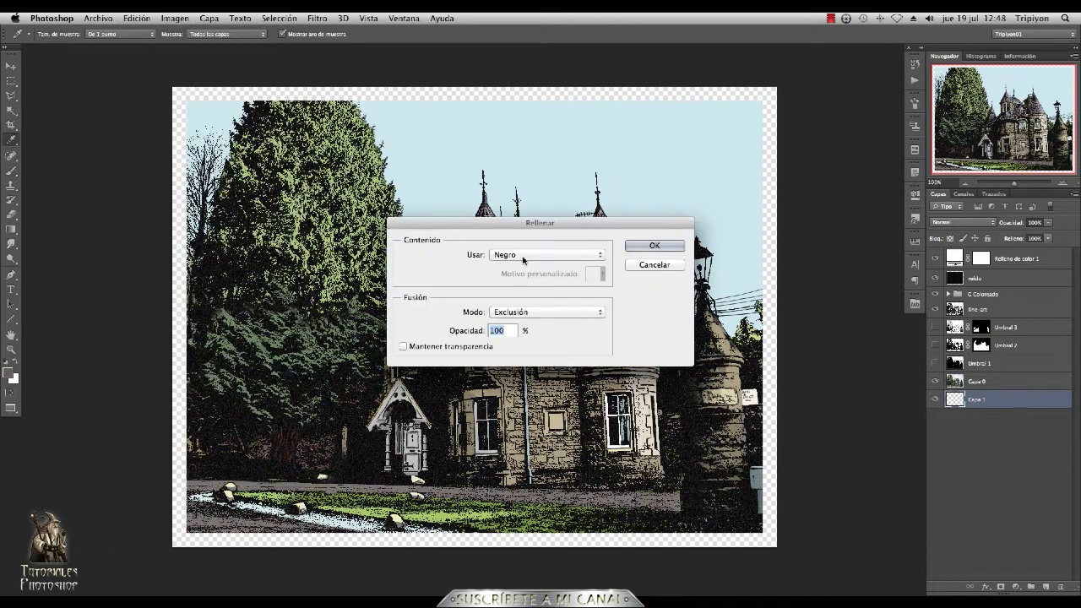
pyautogui.click(523, 254)
pyautogui.click(521, 277)
pyautogui.press('Return')
pyautogui.press('b')
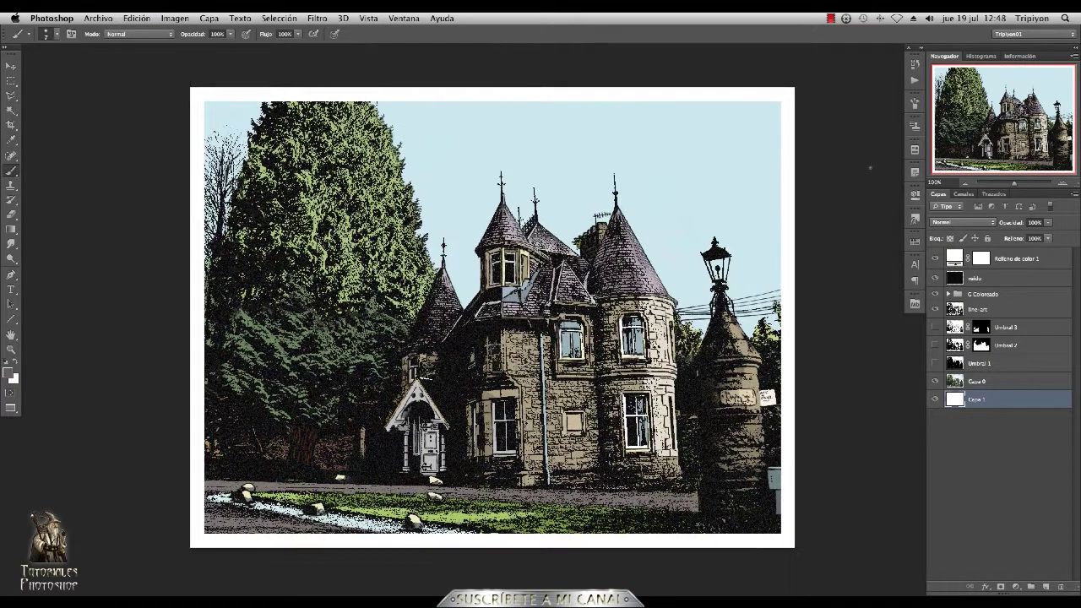
# Add a new layer above Relleno de color 1 and name it contorno.
pyautogui.click(1026, 259)
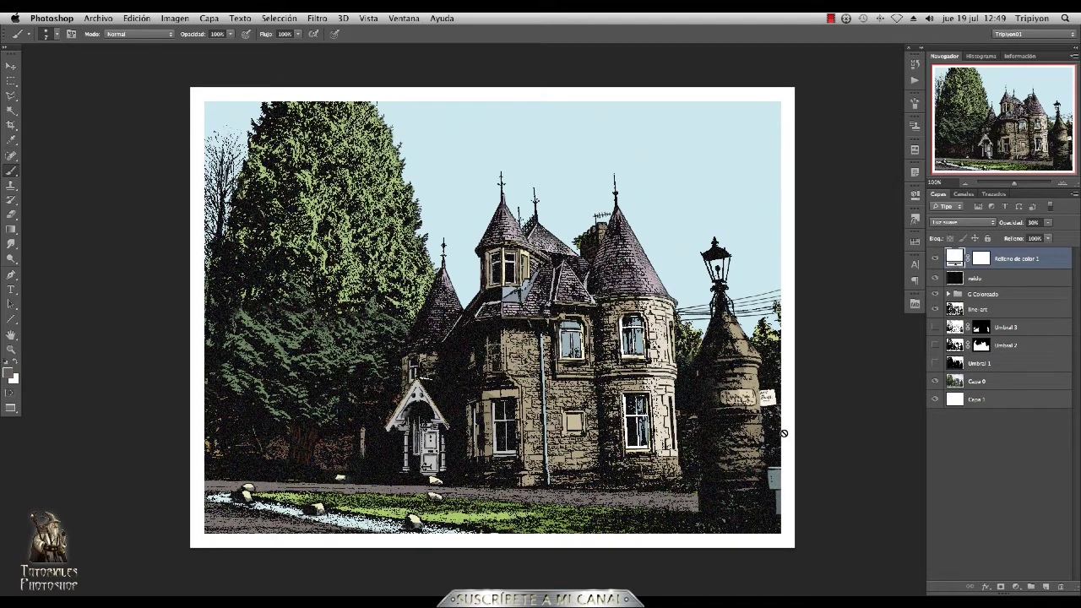
pyautogui.click(1046, 587)
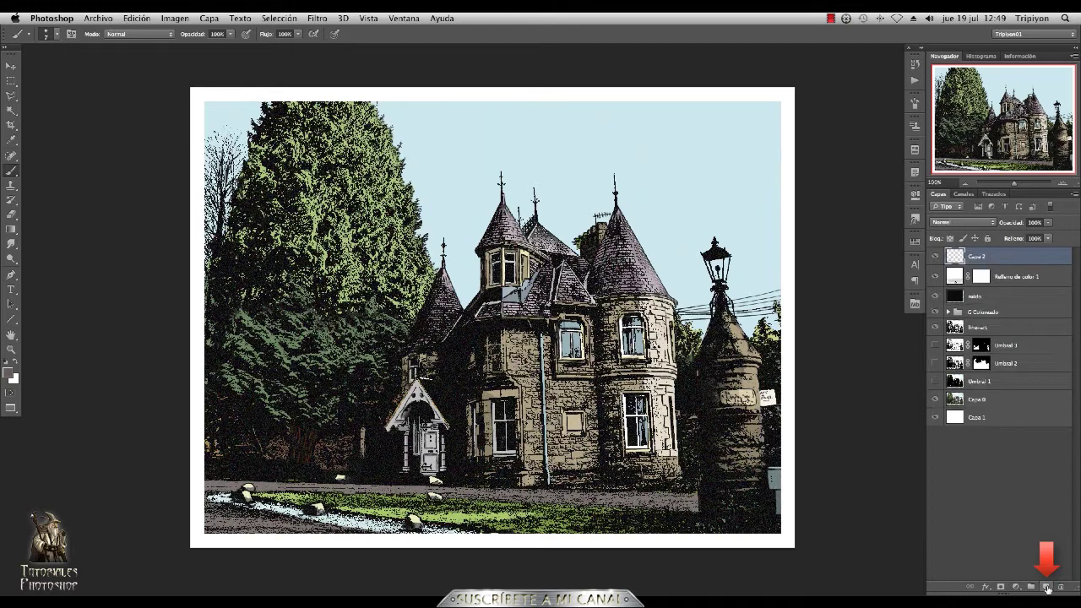
pyautogui.doubleClick(977, 256)
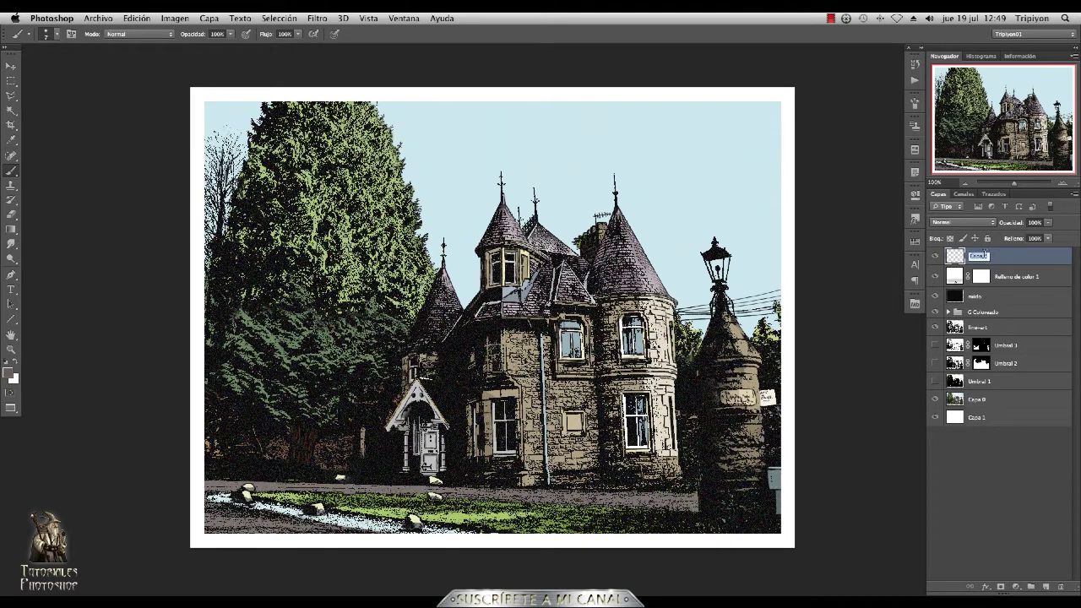
pyautogui.write('contorno')
pyautogui.press('Return')
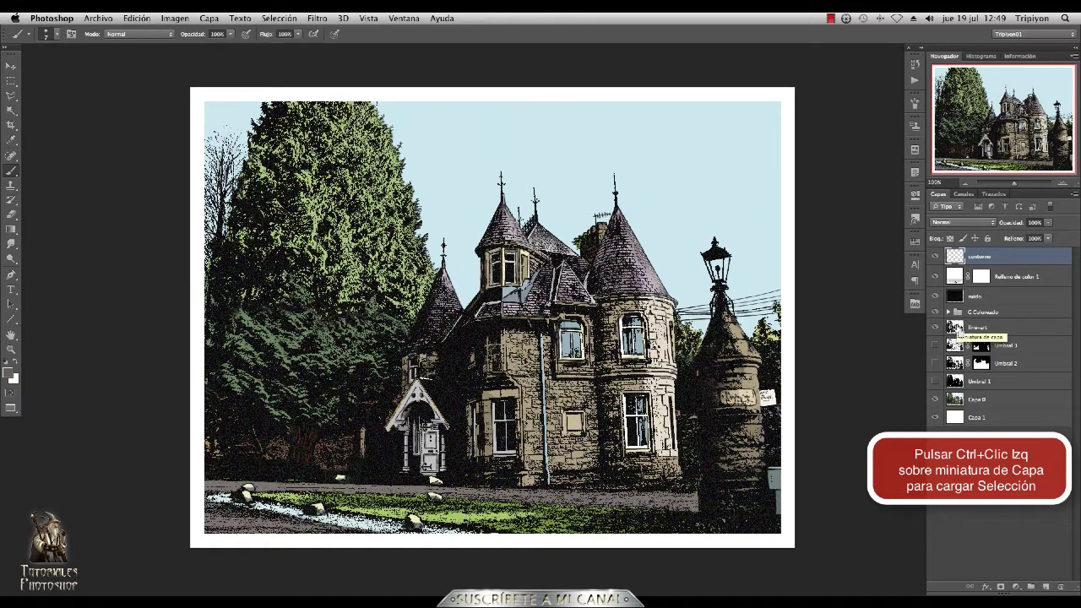
# Load the line-art layer's bounds as a selection, stroke it on the contorno layer with a 1 px black exterior outline, and deselect.
pyautogui.keyDown('ctrl'); pyautogui.click(954, 330); pyautogui.keyUp('ctrl')
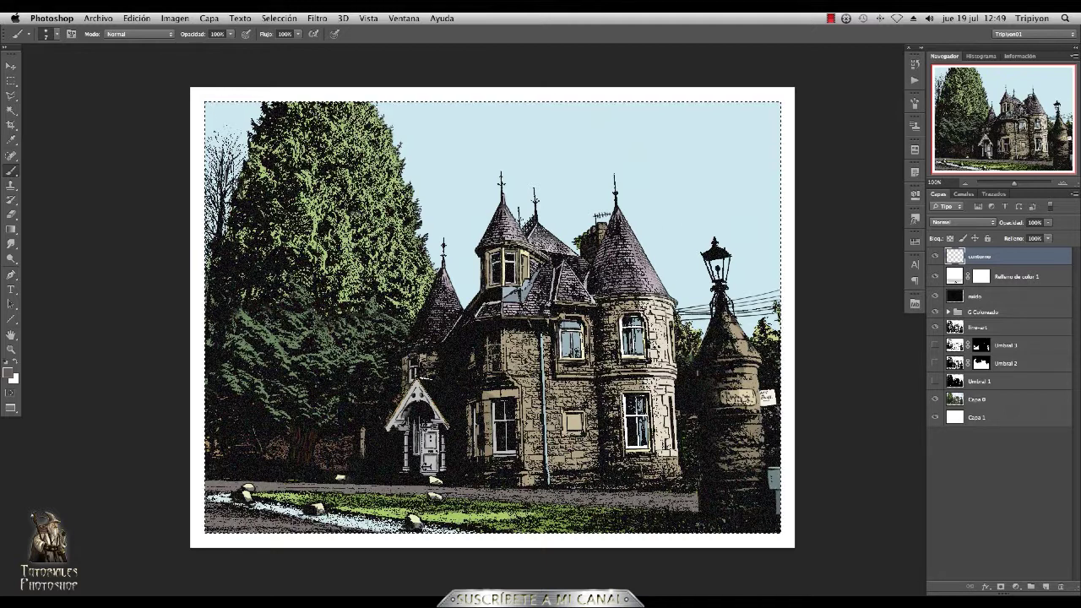
pyautogui.click(7, 364)
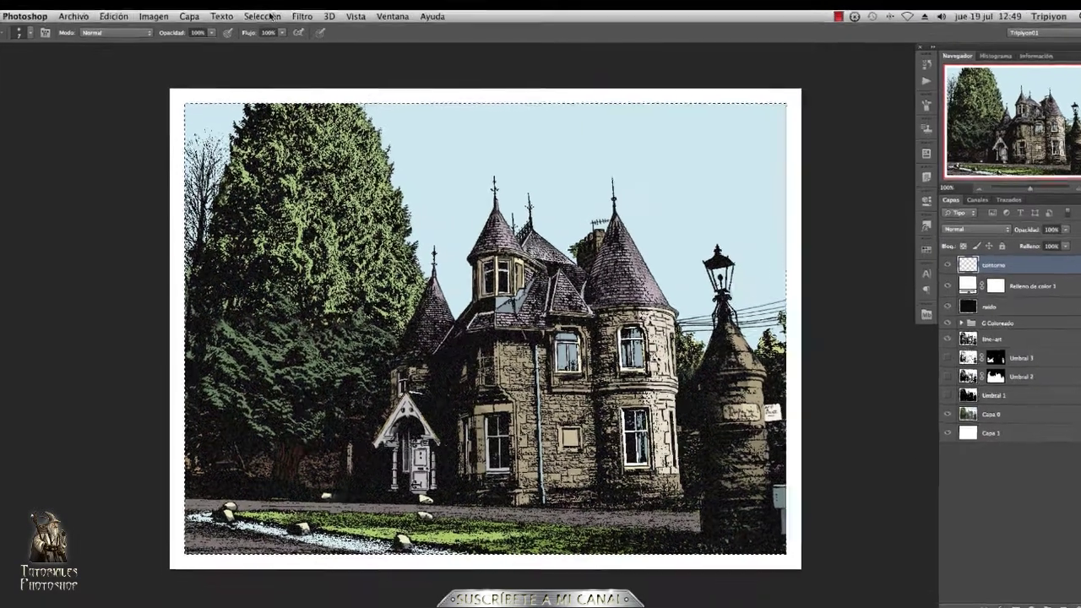
pyautogui.click(115, 19)
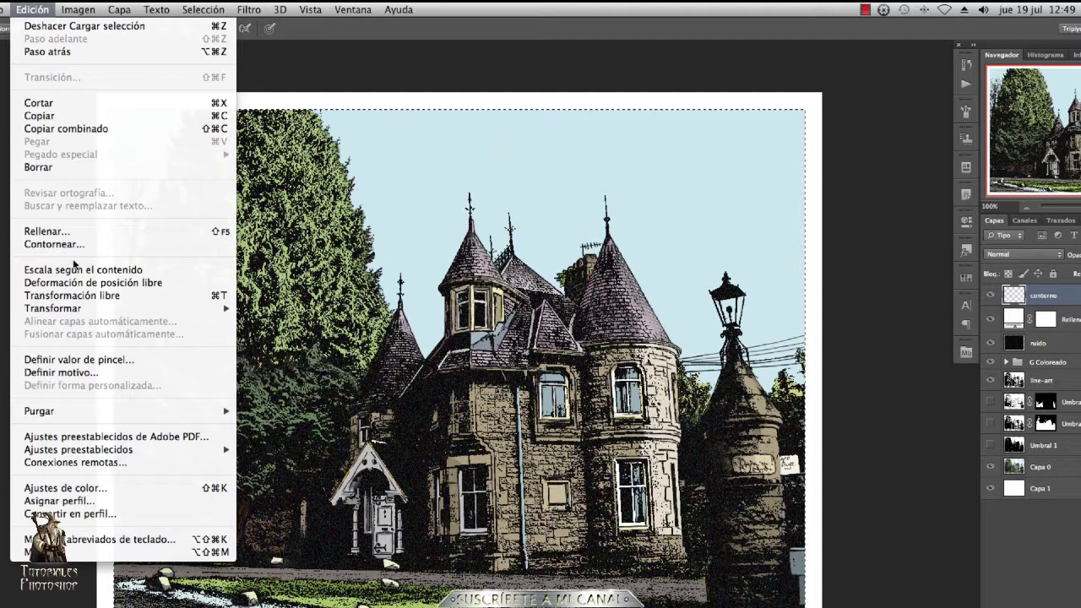
pyautogui.click(74, 245)
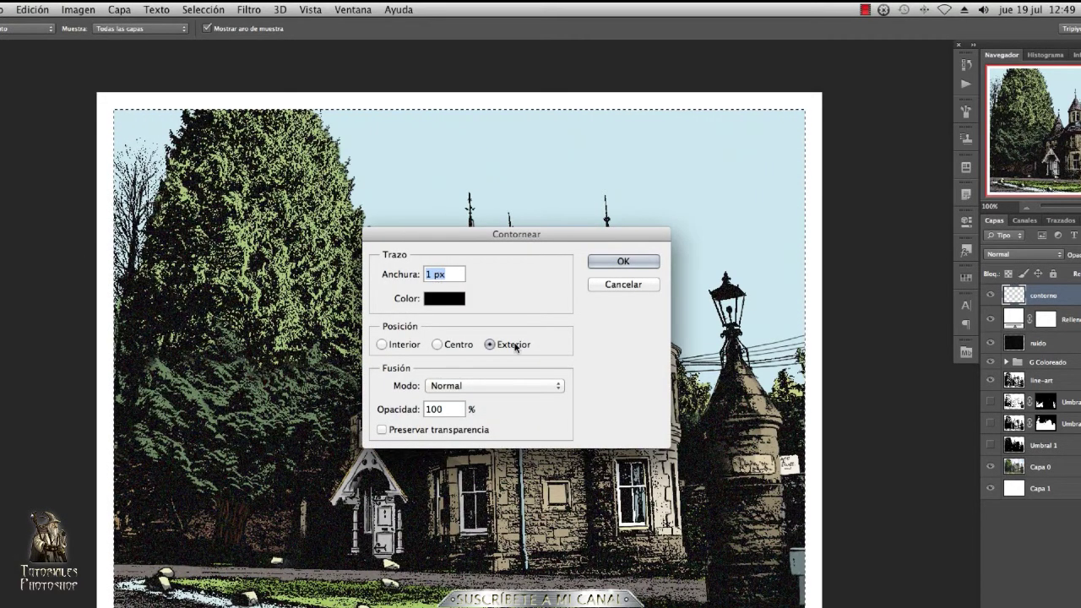
pyautogui.click(622, 263)
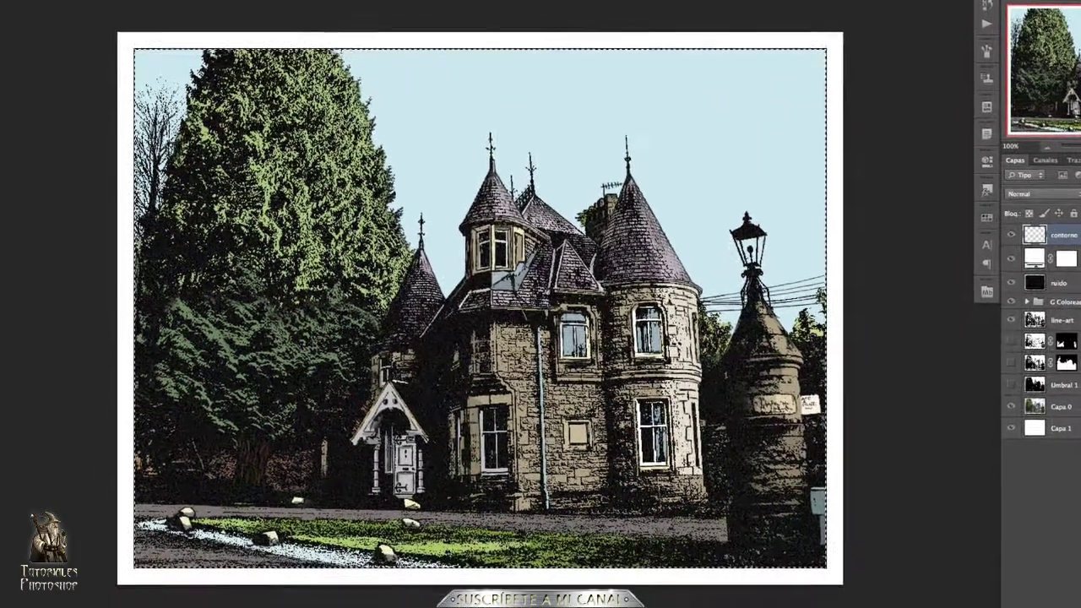
pyautogui.hotkey('ctrl', 'd')
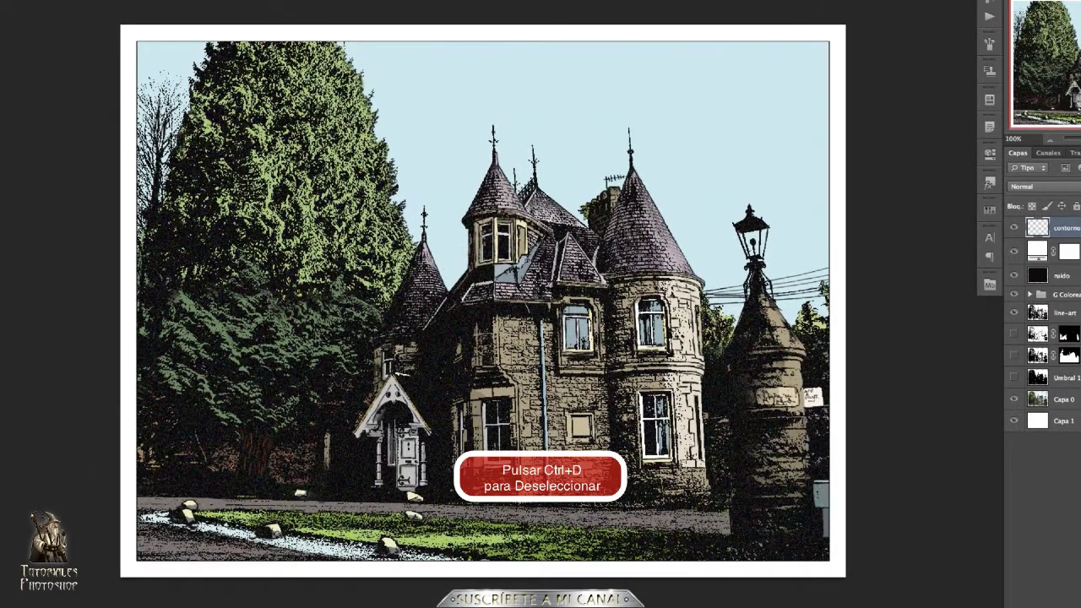
pyautogui.moveTo(718, 253); pyautogui.dragTo(708, 252)
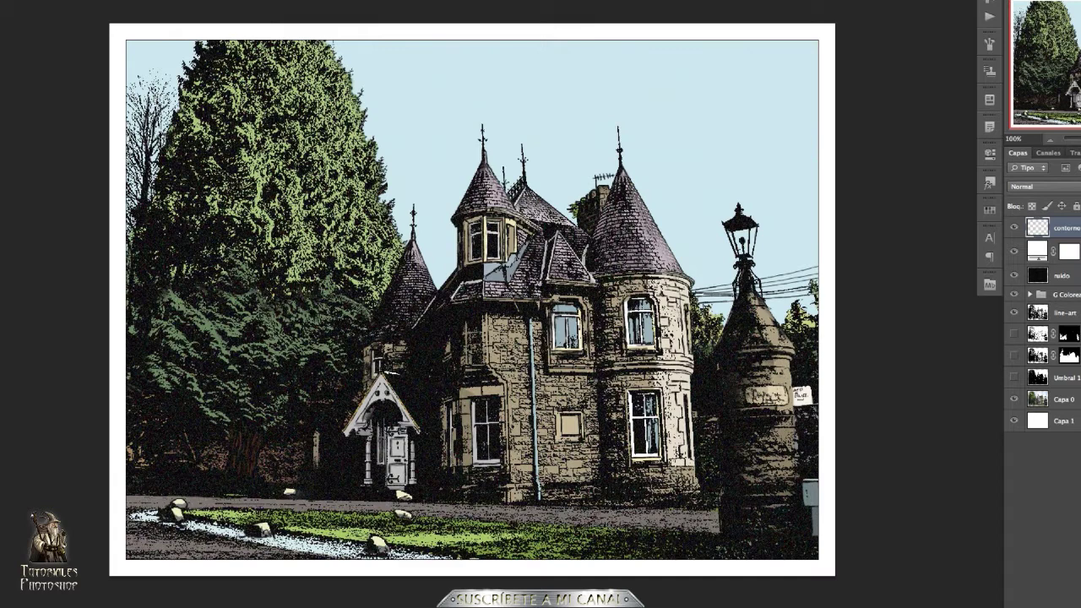